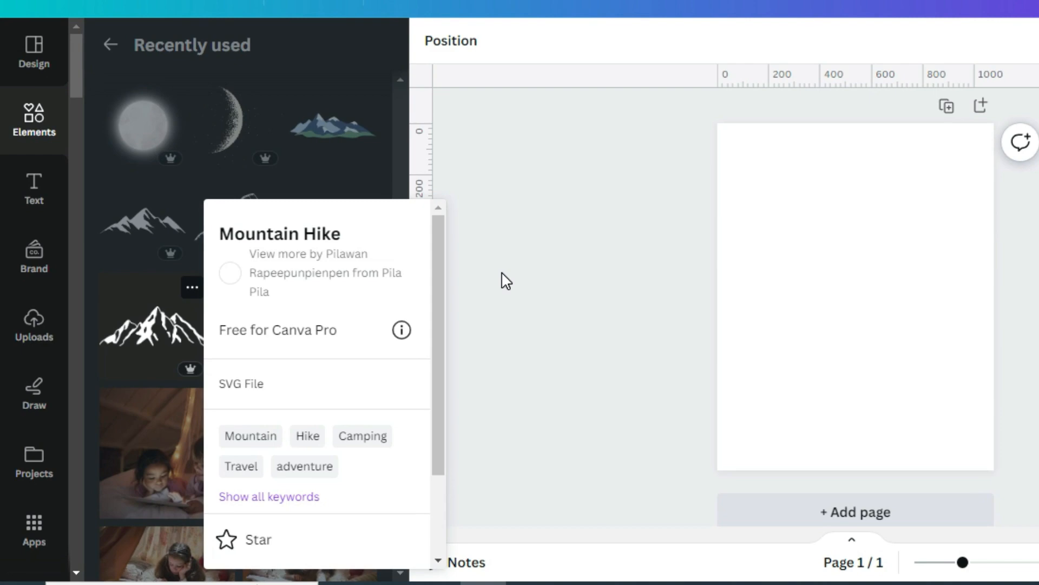
Step: Add the Mountain Hike graphic to the blank page and place it at the page's upper-left edge
{"action": "left_click", "coordinate": [502, 273]}
{"action": "left_click", "coordinate": [173, 306]}
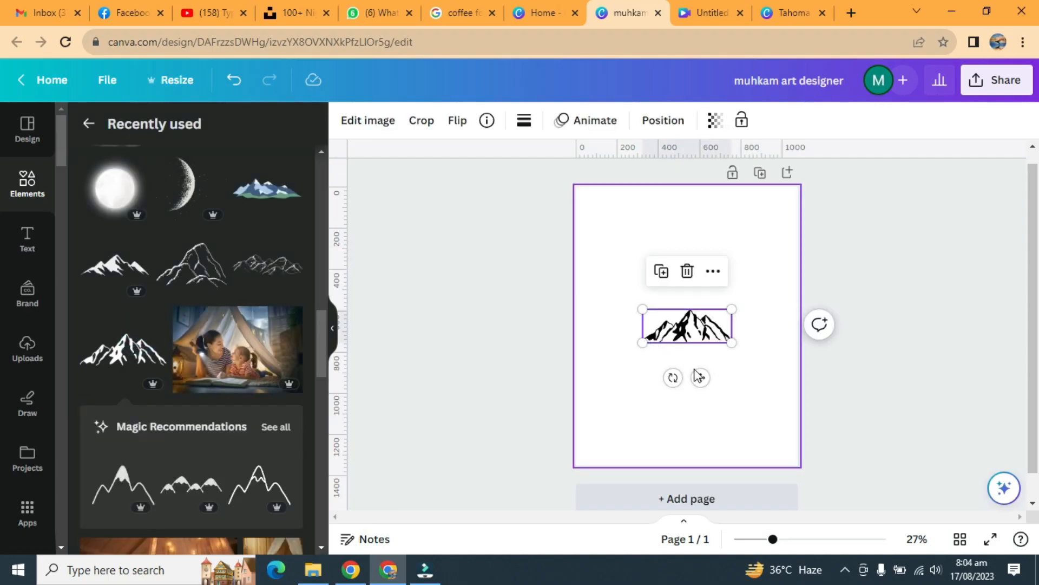
{"action": "left_click_drag", "start_coordinate": [700, 376], "coordinate": [632, 295]}
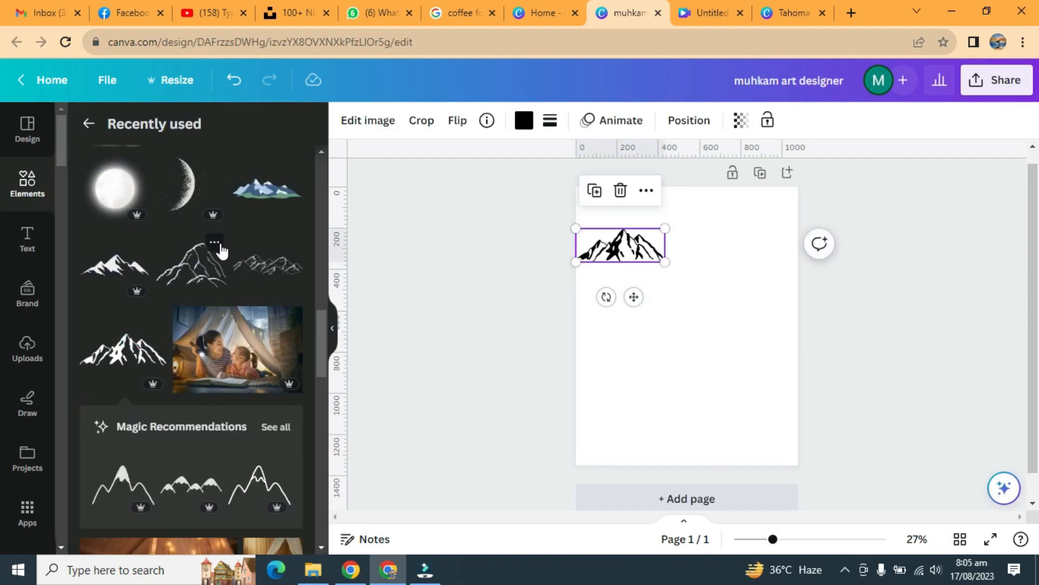
Step: Add the tall Forest & Mountain line-art peak and place it near the page's upper-right edge
{"action": "left_click", "coordinate": [215, 242]}
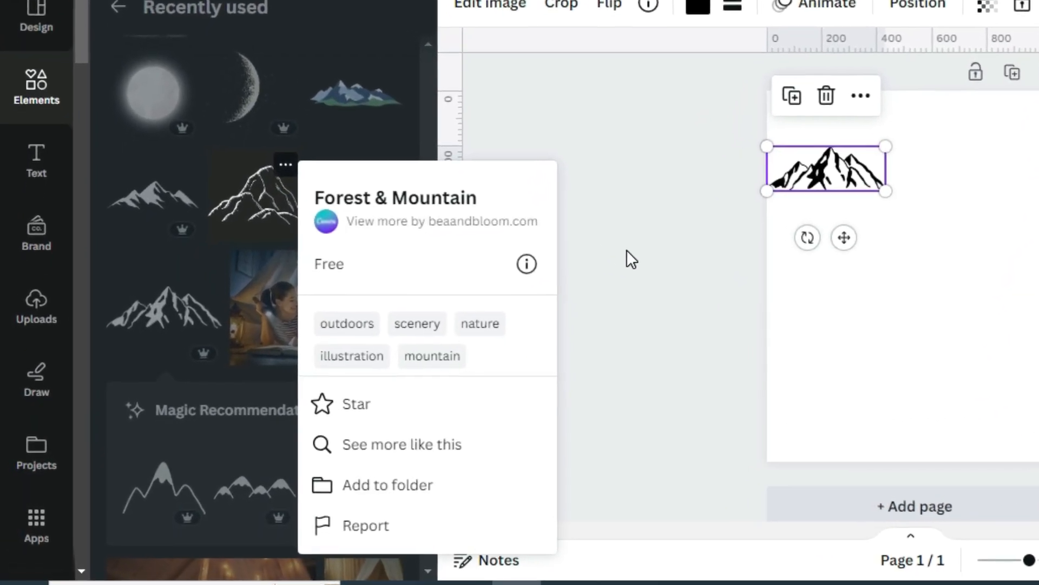
{"action": "left_click", "coordinate": [626, 249]}
{"action": "left_click", "coordinate": [253, 190]}
{"action": "left_click_drag", "start_coordinate": [944, 304], "coordinate": [965, 199]}
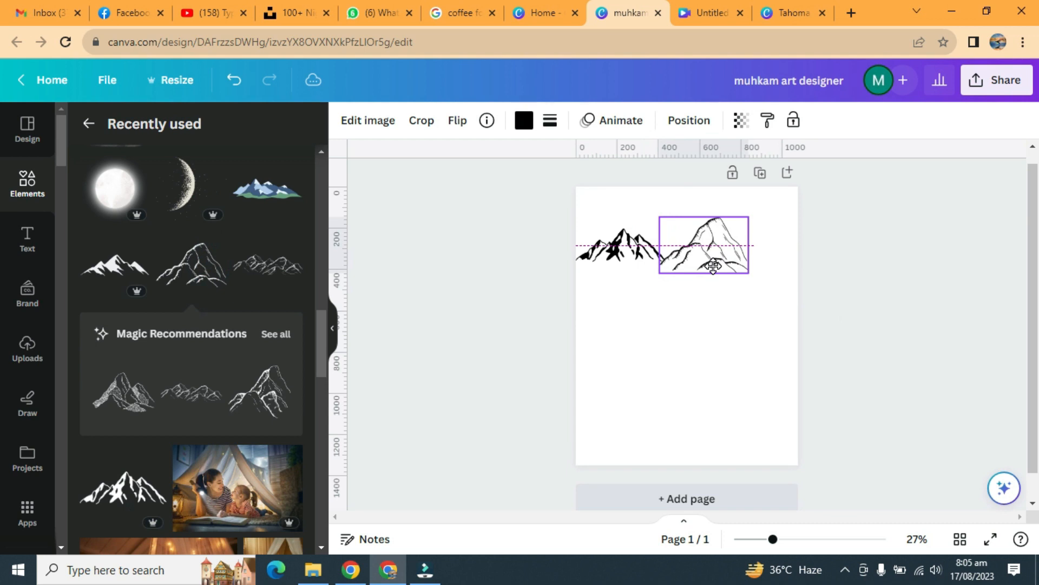
Step: Add the wide Forest & Mountain range between the two peaks and align all three as one row across the page
{"action": "left_click", "coordinate": [310, 242]}
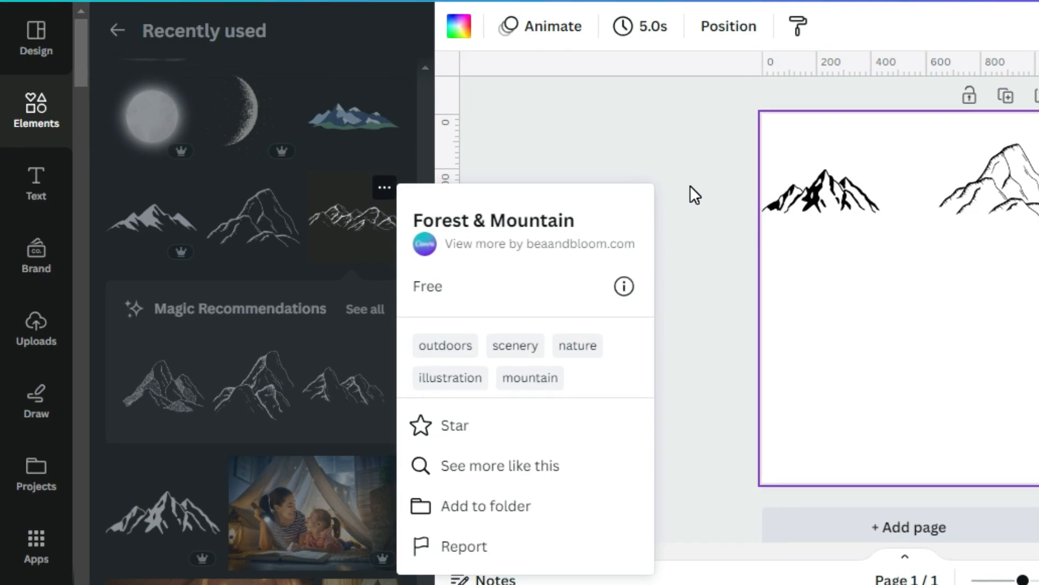
{"action": "left_click", "coordinate": [689, 185]}
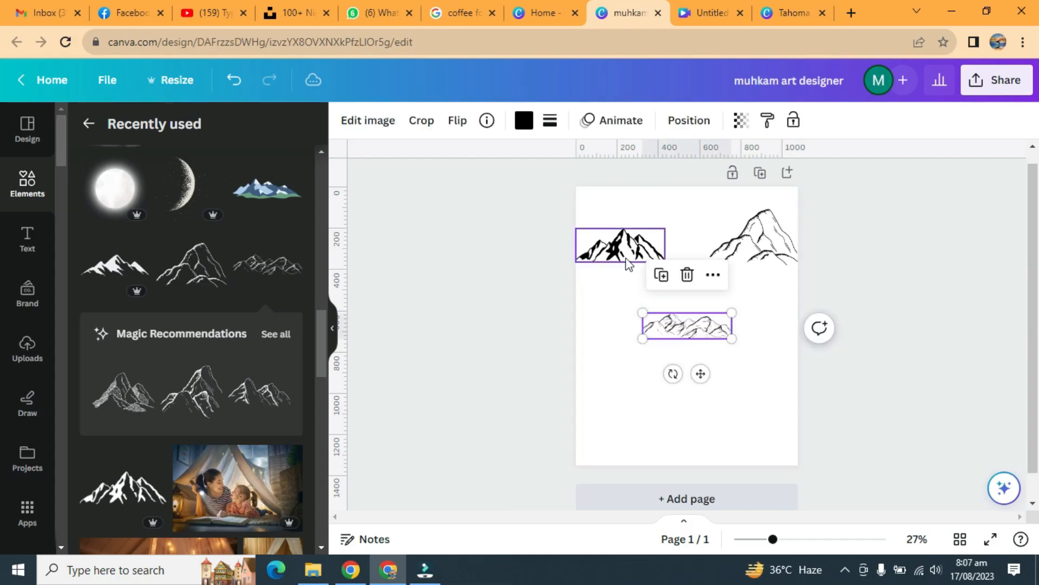
{"action": "left_click", "coordinate": [626, 255]}
{"action": "left_click_drag", "start_coordinate": [689, 321], "coordinate": [701, 243]}
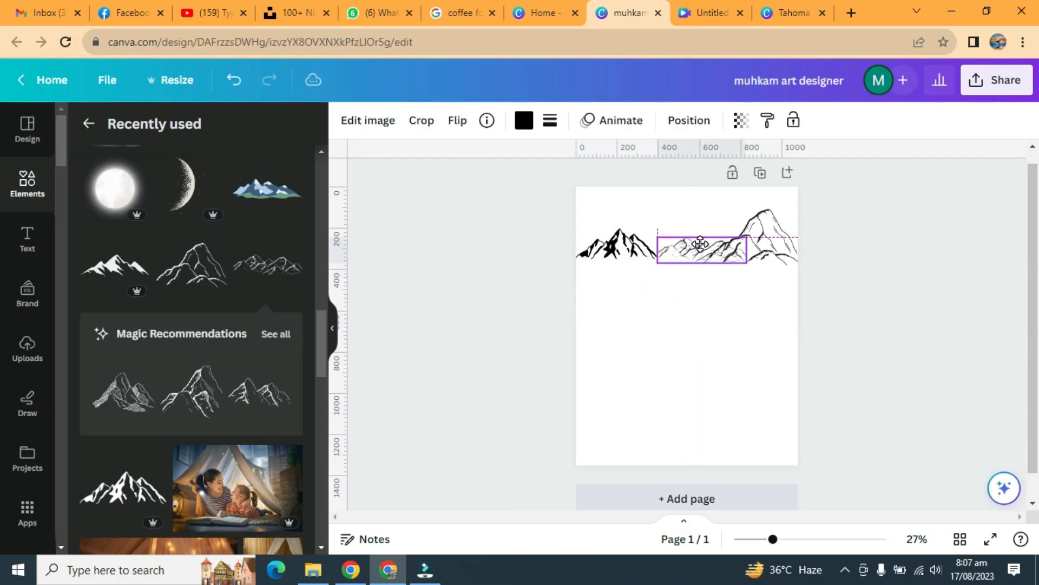
{"action": "left_click", "coordinate": [778, 244]}
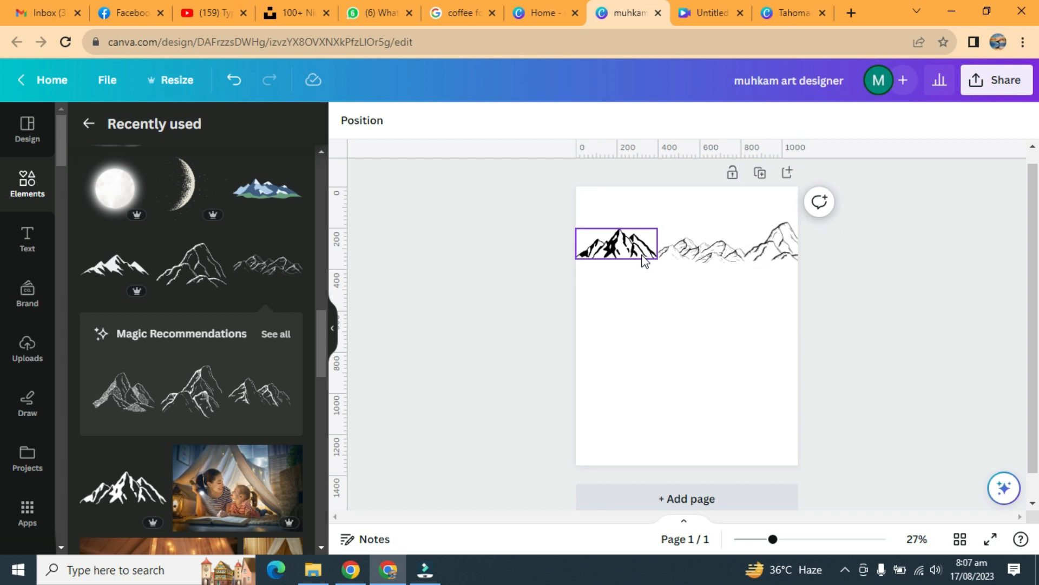
{"action": "left_click_drag", "start_coordinate": [677, 259], "coordinate": [690, 251]}
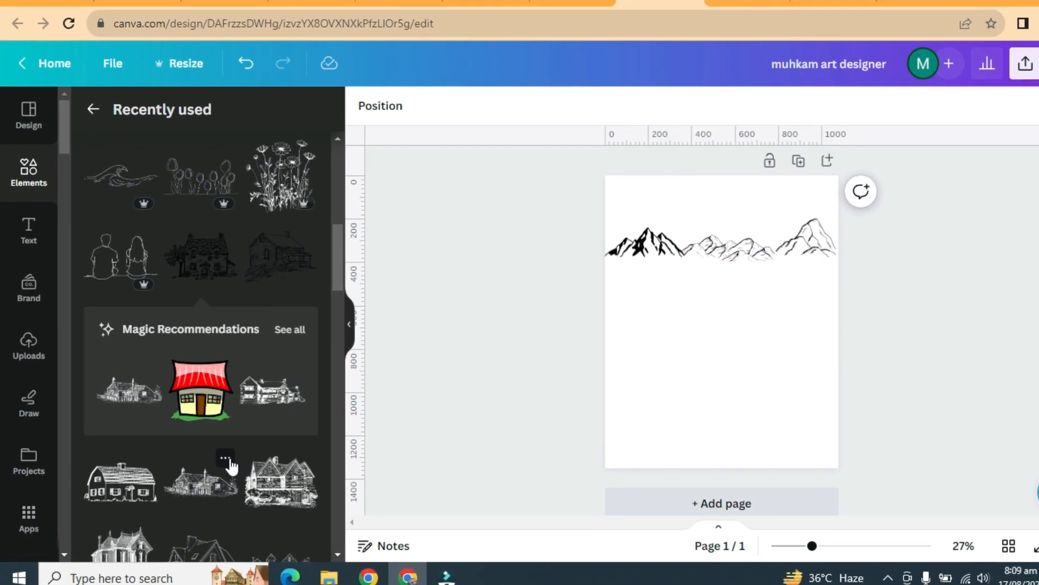
Step: Add the sketched cottage vector with the fence and position it below the mountains on the page's right half
{"action": "left_click", "coordinate": [227, 459]}
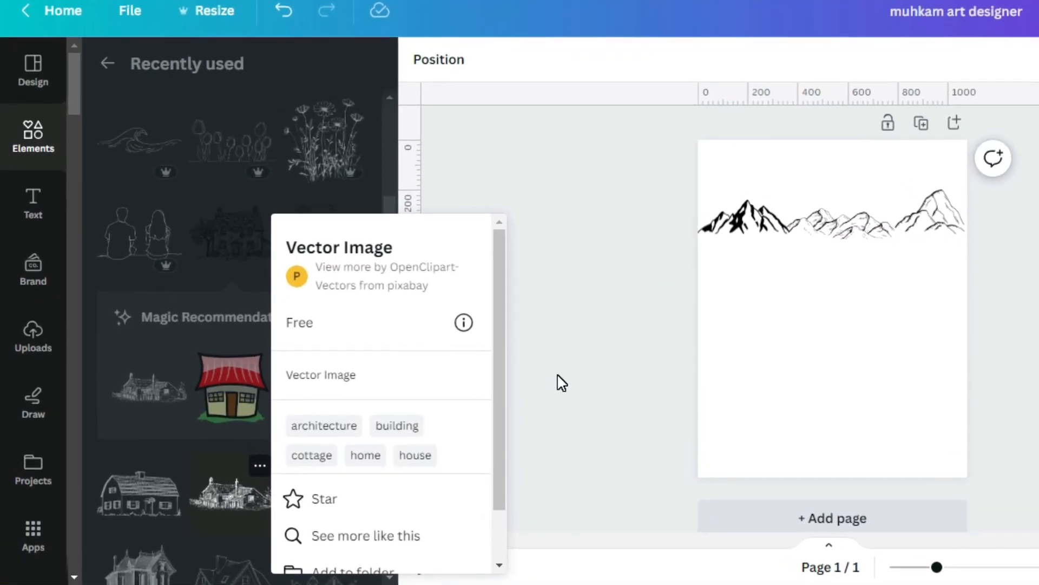
{"action": "left_click", "coordinate": [252, 503]}
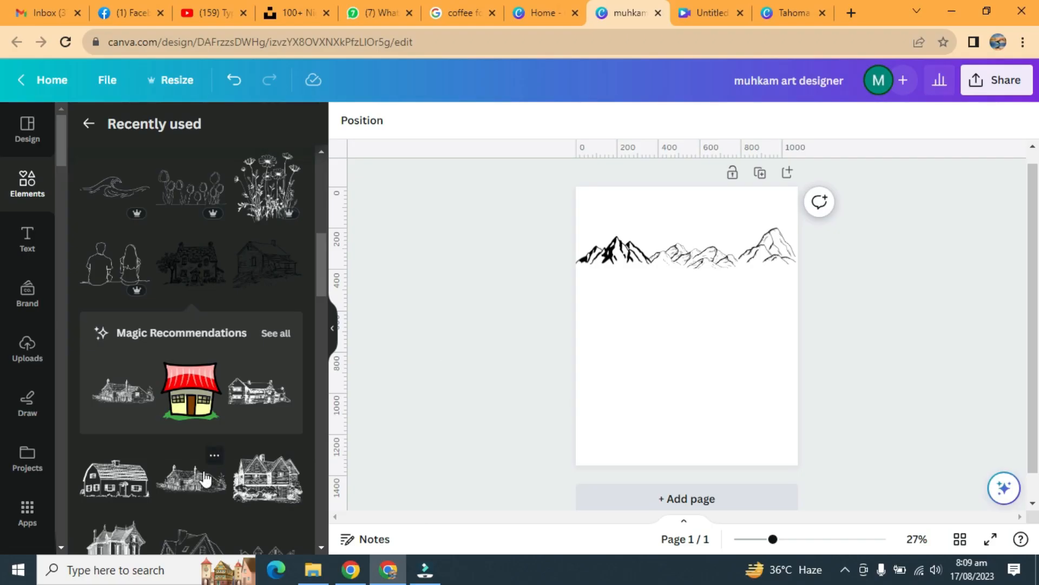
{"action": "left_click_drag", "start_coordinate": [937, 369], "coordinate": [1005, 351]}
{"action": "left_click_drag", "start_coordinate": [694, 325], "coordinate": [688, 330]}
{"action": "left_click_drag", "start_coordinate": [745, 365], "coordinate": [751, 369]}
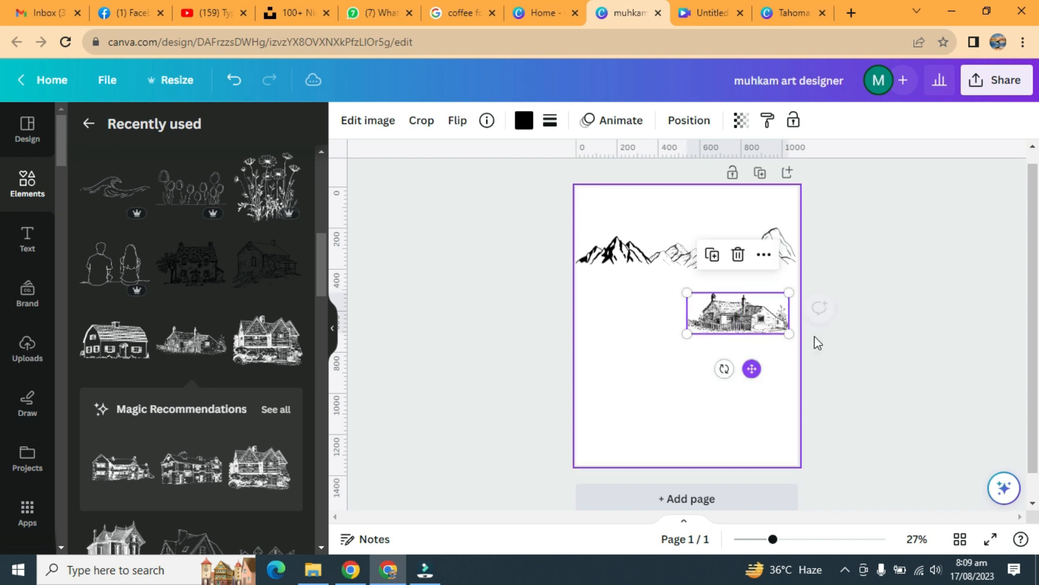
{"action": "left_click", "coordinate": [876, 298]}
Step: Add the Sketching of a House graphic, shrink it and place it below the left mountain, level with the cottage
{"action": "left_click", "coordinate": [218, 242]}
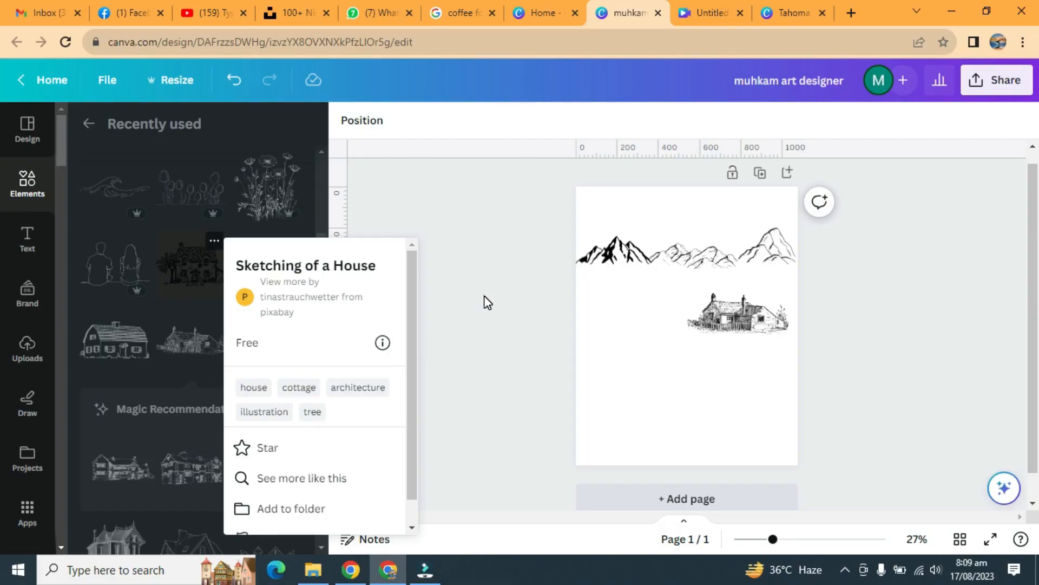
{"action": "left_click", "coordinate": [236, 169]}
{"action": "left_click_drag", "start_coordinate": [776, 268], "coordinate": [639, 323]}
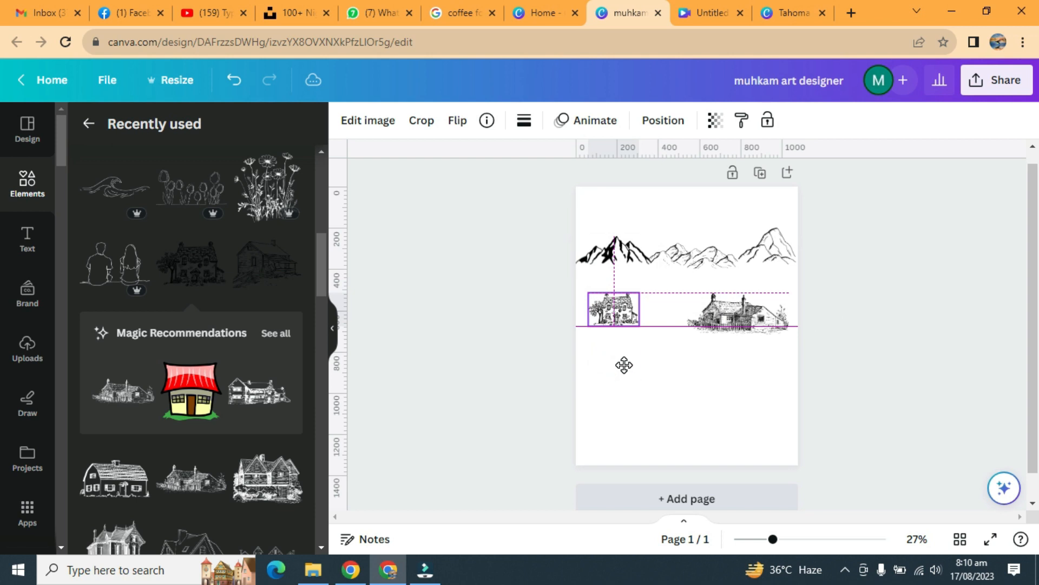
{"action": "left_click", "coordinate": [931, 301]}
Step: Enlarge the fenced cottage to about 530 × 215 so it reaches the page's right edge
{"action": "left_click", "coordinate": [764, 315]}
{"action": "left_click_drag", "start_coordinate": [790, 293], "coordinate": [796, 289]}
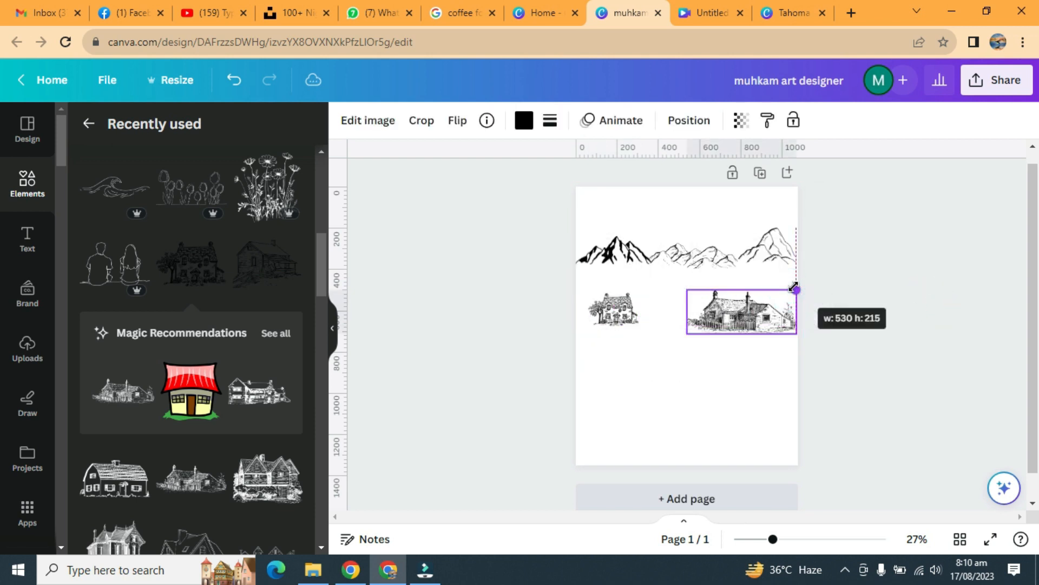
{"action": "left_click", "coordinate": [875, 296]}
Step: Add the Mother's line art figure, scale it down and place it between the two houses
{"action": "scroll", "coordinate": [208, 176], "scroll_direction": "up", "scroll_amount": 2}
{"action": "left_click", "coordinate": [216, 161]}
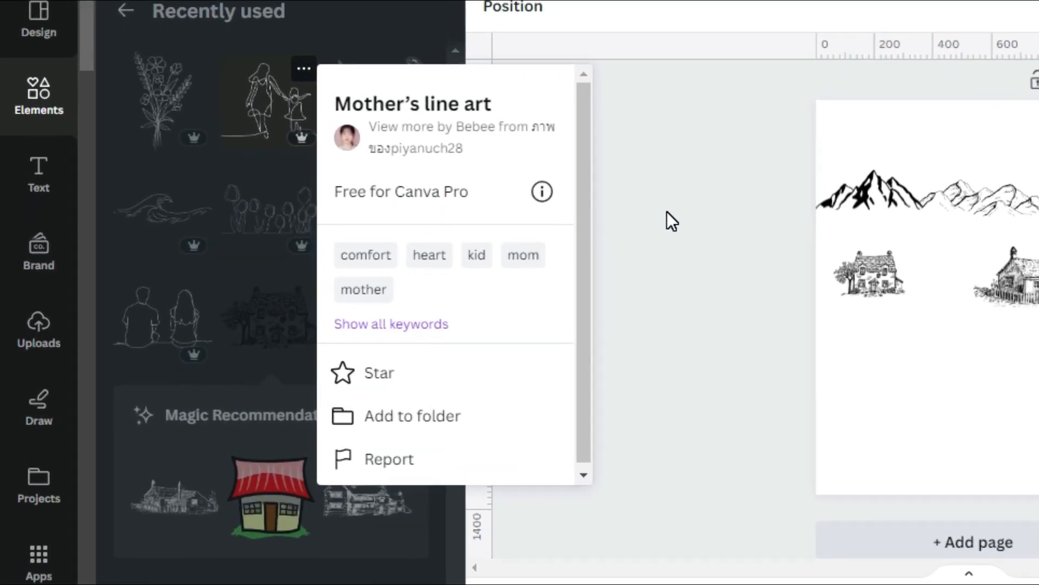
{"action": "left_click", "coordinate": [668, 212]}
{"action": "left_click", "coordinate": [285, 81]}
{"action": "left_click_drag", "start_coordinate": [1038, 252], "coordinate": [989, 316]}
{"action": "left_click_drag", "start_coordinate": [670, 395], "coordinate": [680, 373]}
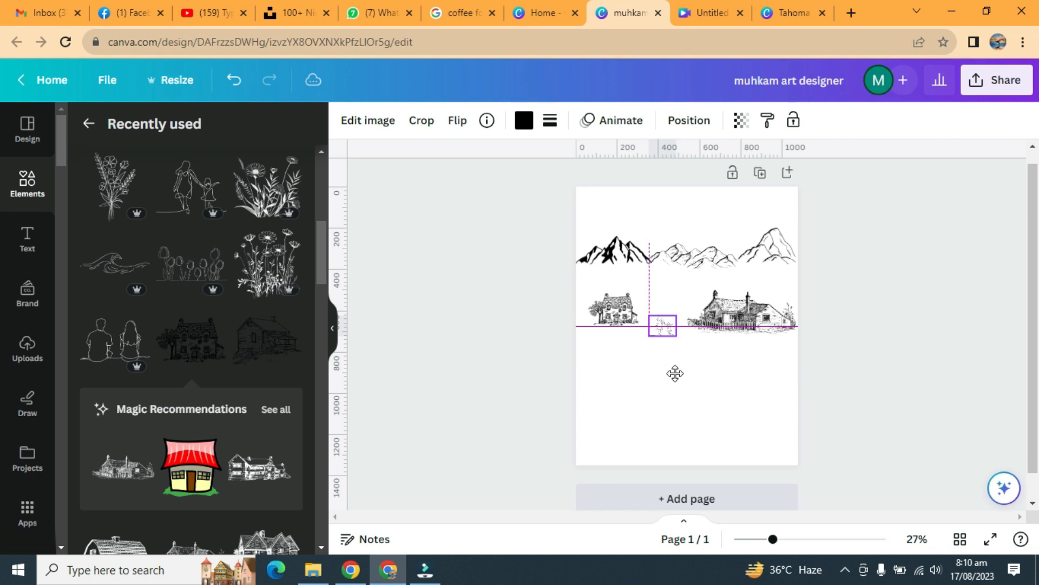
Step: Add the rounded Cactus line art as a small graphic below the fenced cottage
{"action": "scroll", "coordinate": [294, 160], "scroll_direction": "up", "scroll_amount": 2}
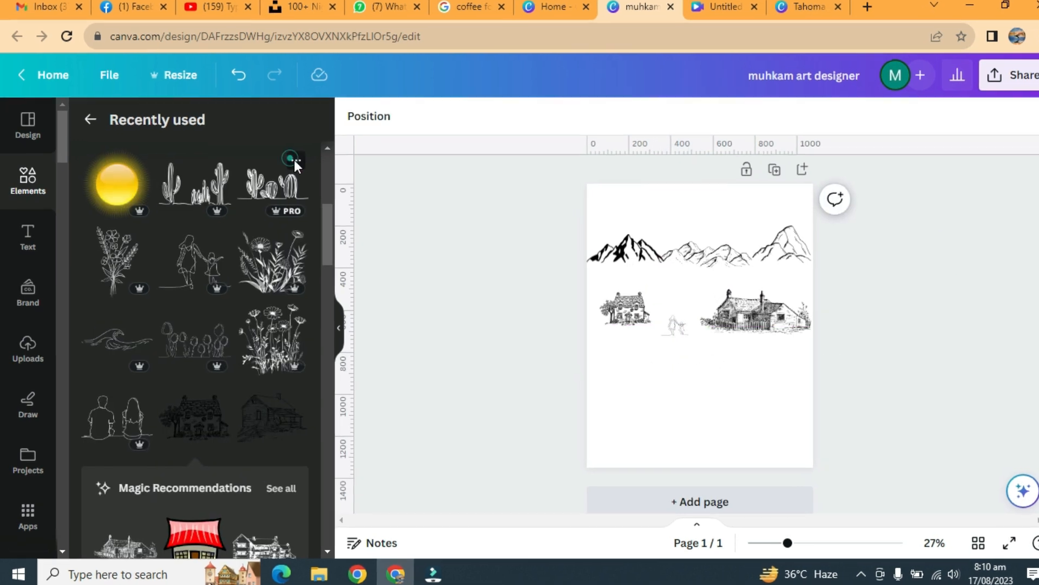
{"action": "left_click", "coordinate": [291, 163]}
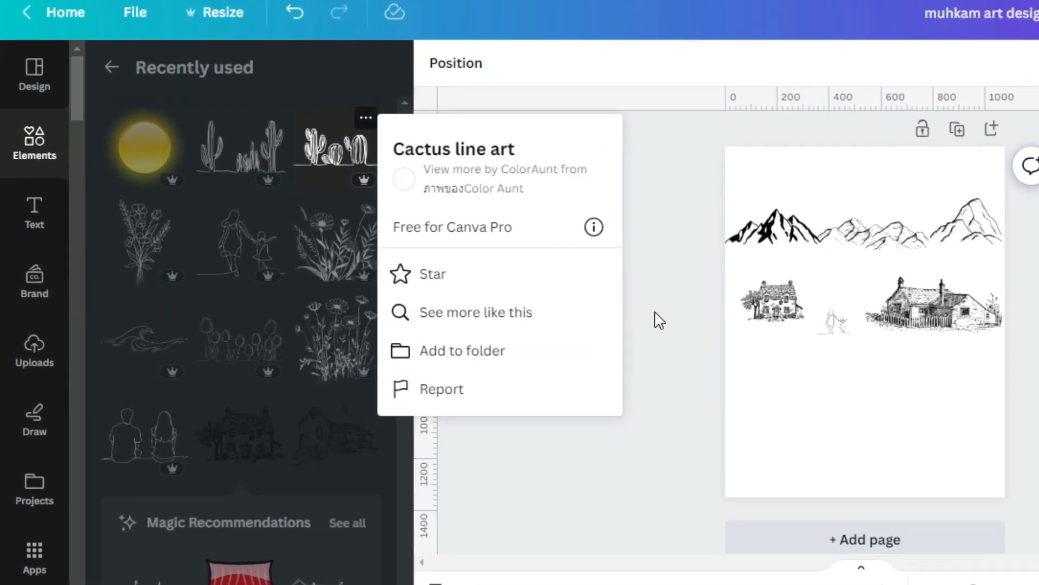
{"action": "left_click", "coordinate": [618, 313]}
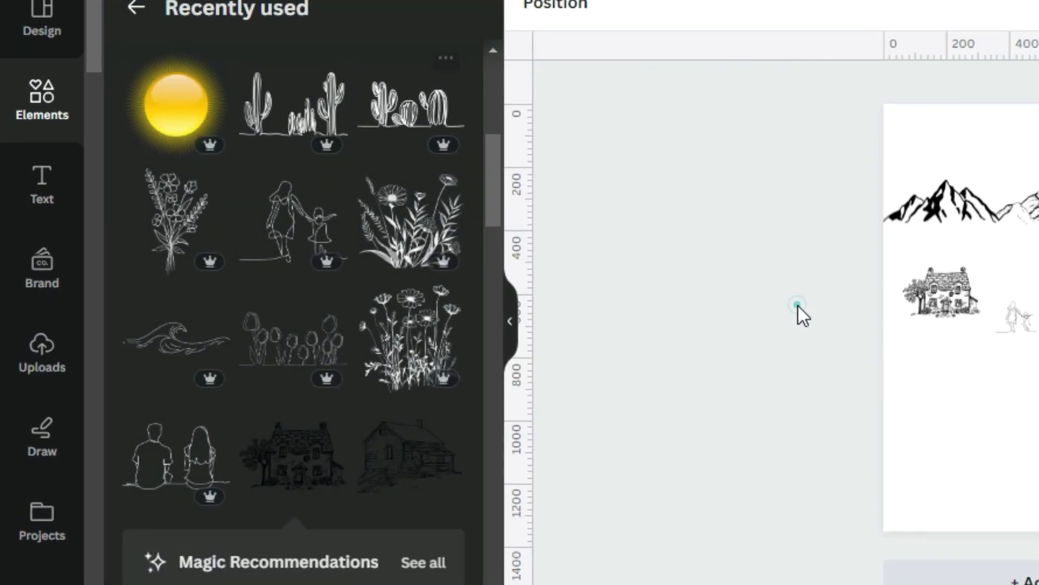
{"action": "left_click", "coordinate": [418, 99]}
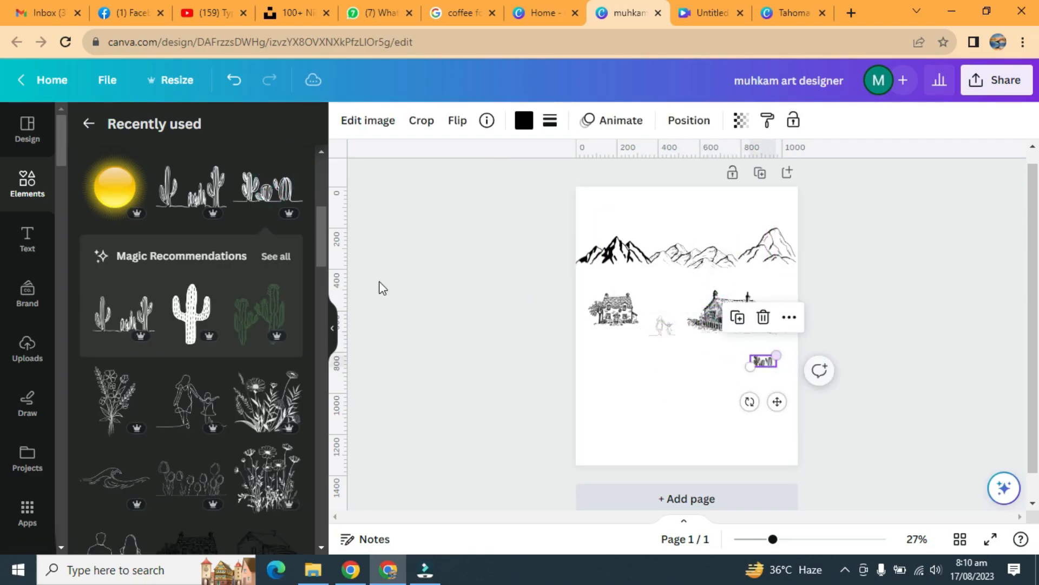
Step: Add the tall cactus line art as a small graphic below and left of the mother and child
{"action": "left_click", "coordinate": [214, 163]}
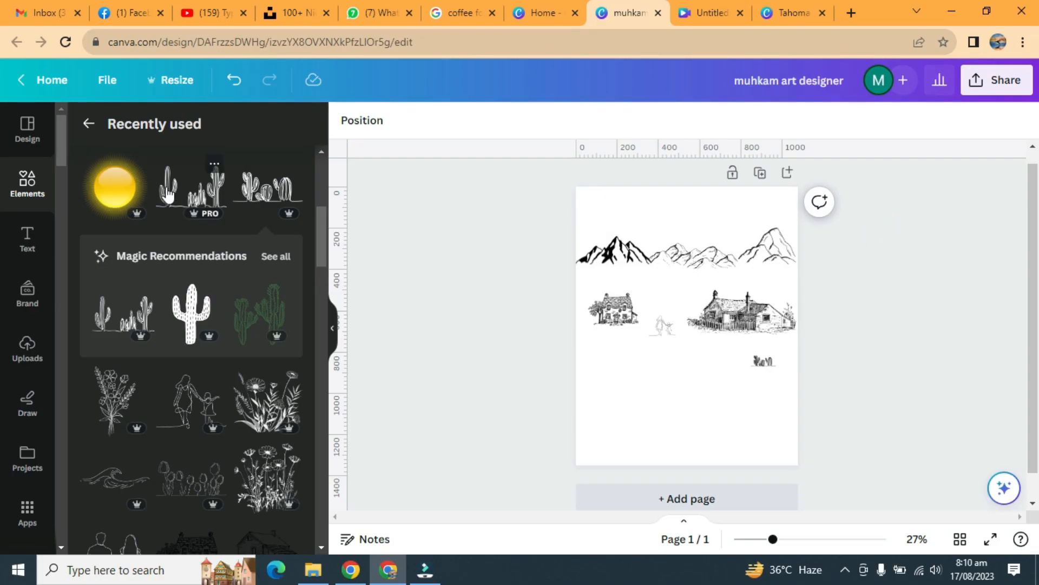
{"action": "left_click", "coordinate": [166, 196]}
{"action": "left_click_drag", "start_coordinate": [732, 301], "coordinate": [662, 340]}
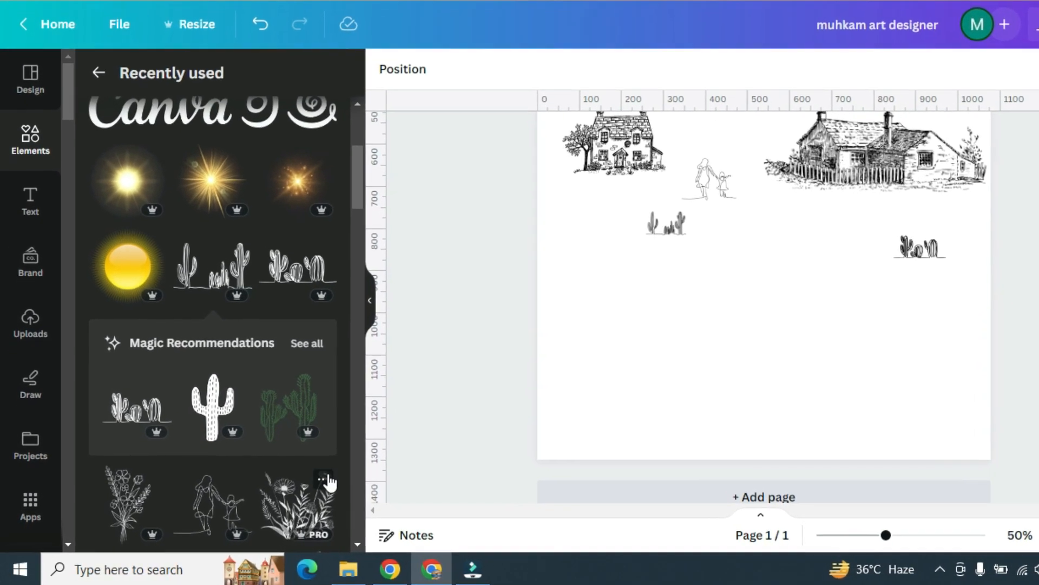
Step: Add the Flower Nature Line Art and shrink it to a small clump between the houses, above the mother and child
{"action": "left_click", "coordinate": [330, 478]}
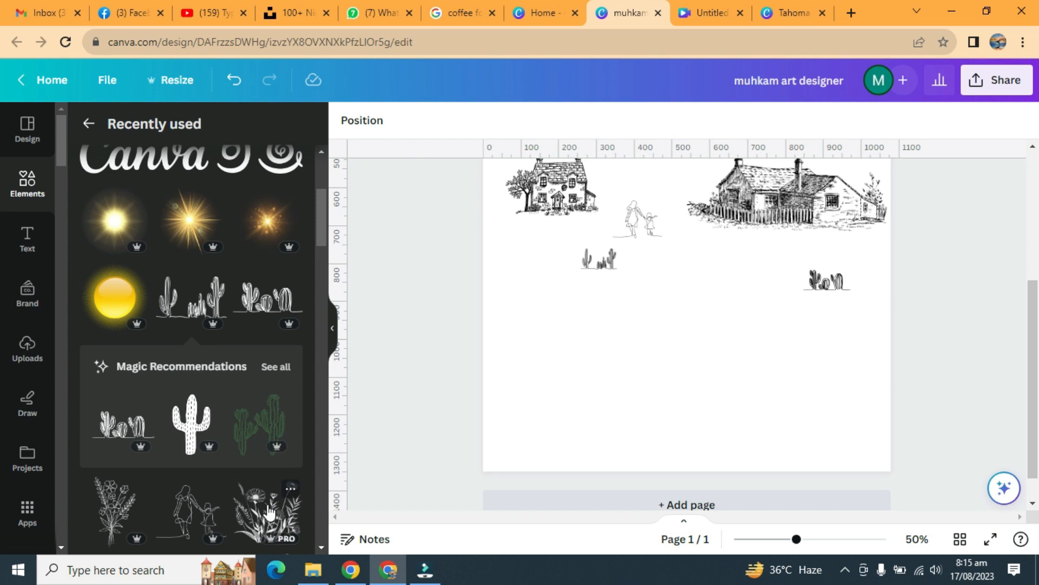
{"action": "left_click", "coordinate": [269, 513]}
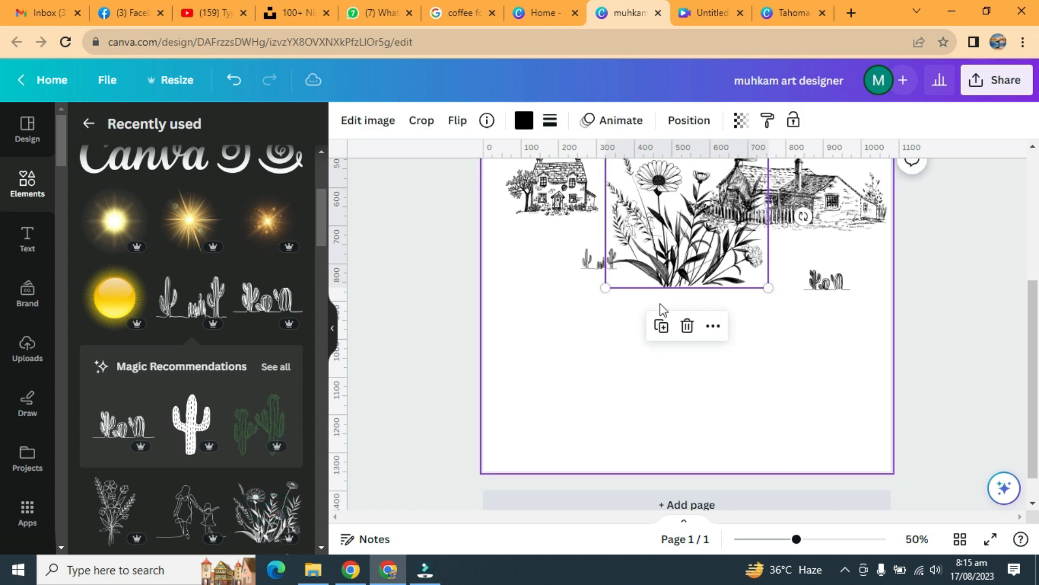
{"action": "scroll", "coordinate": [823, 460], "scroll_direction": "up", "scroll_amount": 3}
{"action": "left_click_drag", "start_coordinate": [769, 294], "coordinate": [661, 404]}
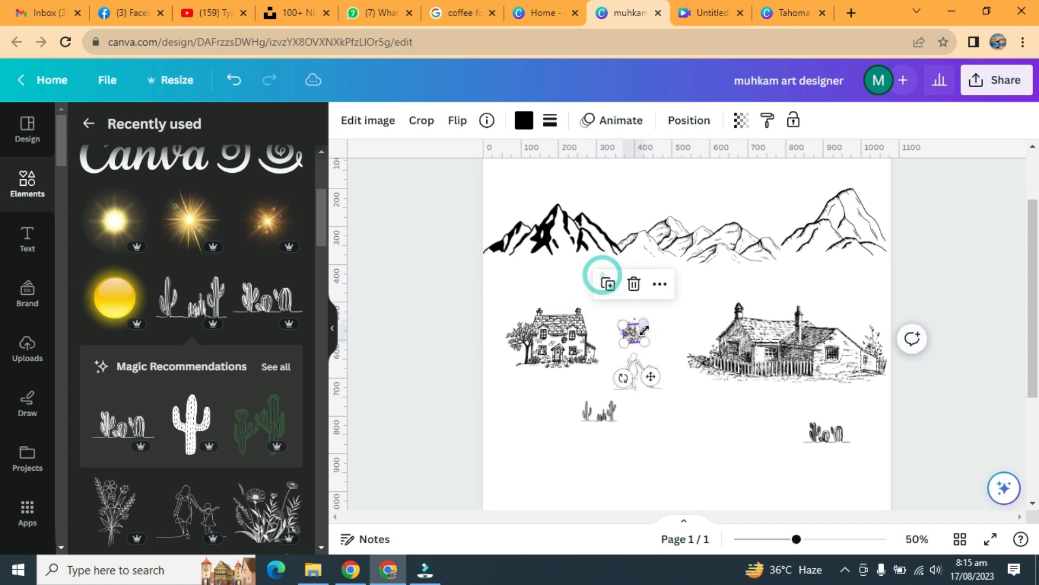
Step: Duplicate the small flower clump repeatedly and arrange the copies as a continuous flower row between the two houses
{"action": "left_click", "coordinate": [681, 287]}
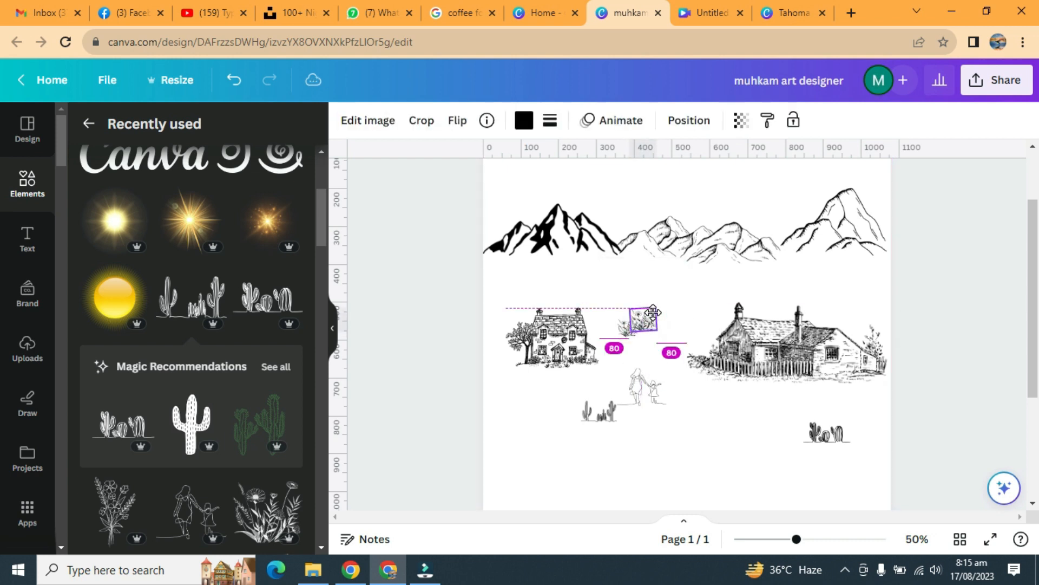
{"action": "left_click", "coordinate": [703, 298]}
{"action": "left_click", "coordinate": [657, 325]}
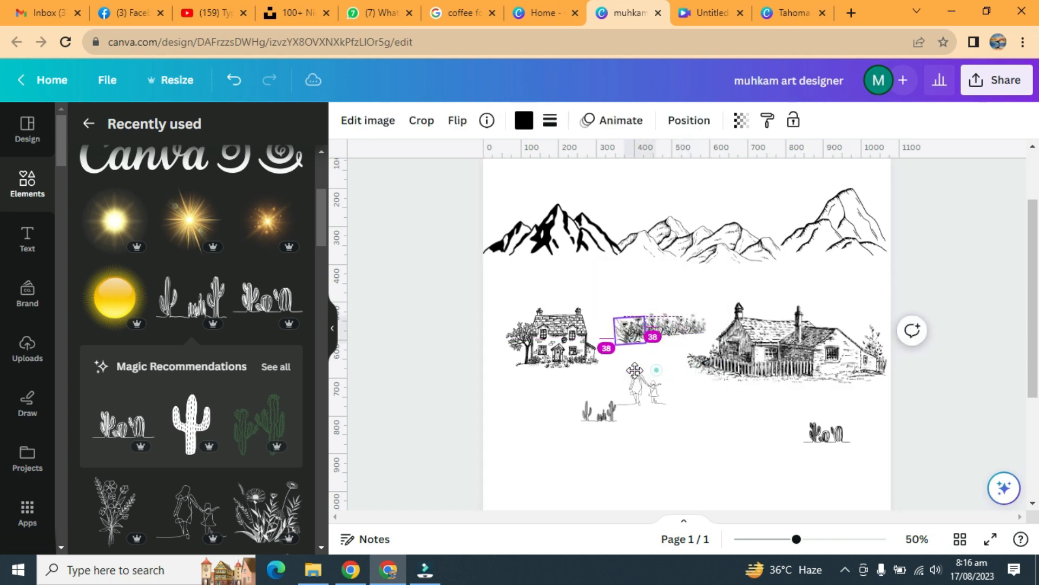
{"action": "mouse_move", "coordinate": [798, 540]}
{"action": "left_mouse_down"}
{"action": "mouse_move", "coordinate": [776, 542]}
{"action": "mouse_move", "coordinate": [799, 542]}
{"action": "left_mouse_up"}
{"action": "left_click", "coordinate": [630, 287]}
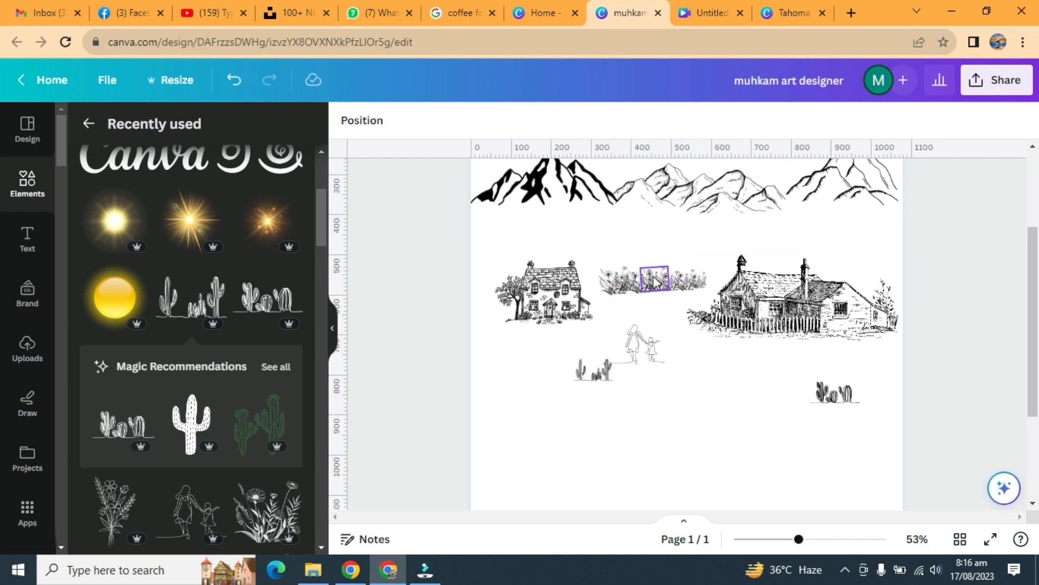
Step: Add the 29-second video of a boy launching a kite on the beach at sunset to the page
{"action": "mouse_move", "coordinate": [799, 539]}
{"action": "left_mouse_down"}
{"action": "mouse_move", "coordinate": [771, 538]}
{"action": "mouse_move", "coordinate": [816, 539]}
{"action": "mouse_move", "coordinate": [792, 541]}
{"action": "left_mouse_up"}
{"action": "left_click", "coordinate": [957, 206]}
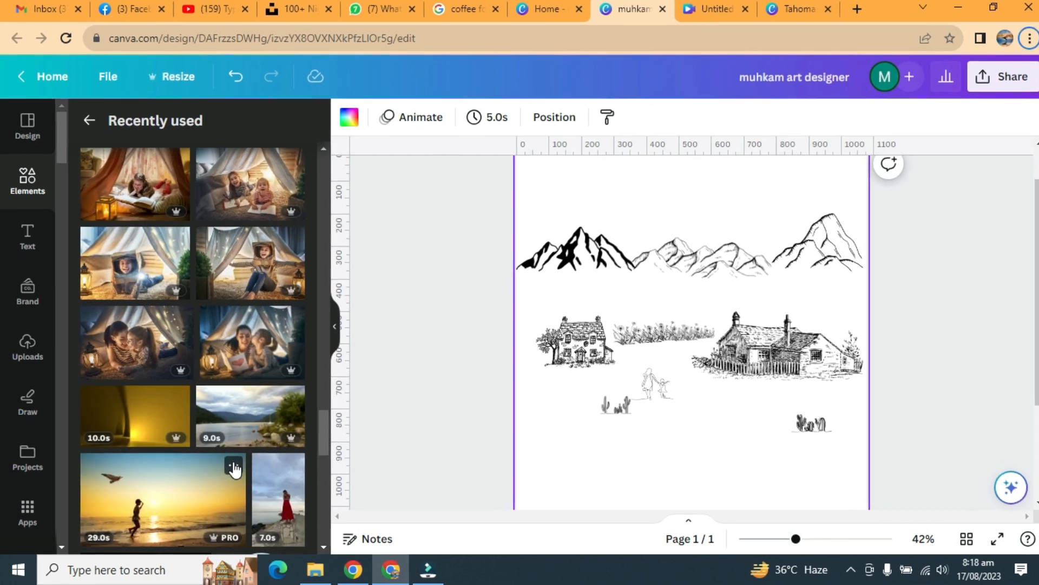
{"action": "left_click", "coordinate": [232, 466]}
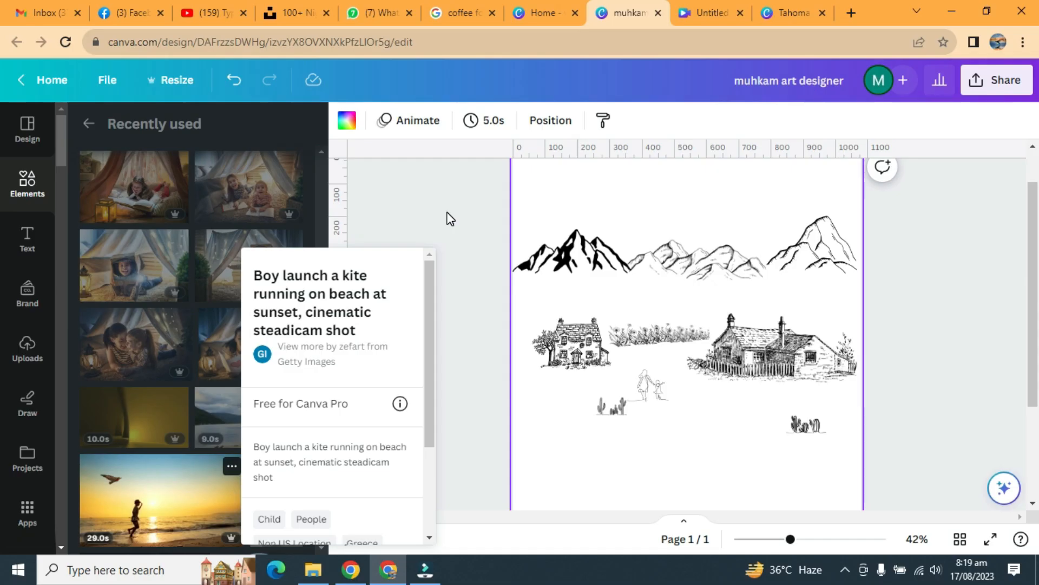
{"action": "left_click", "coordinate": [446, 213]}
{"action": "left_click", "coordinate": [187, 496]}
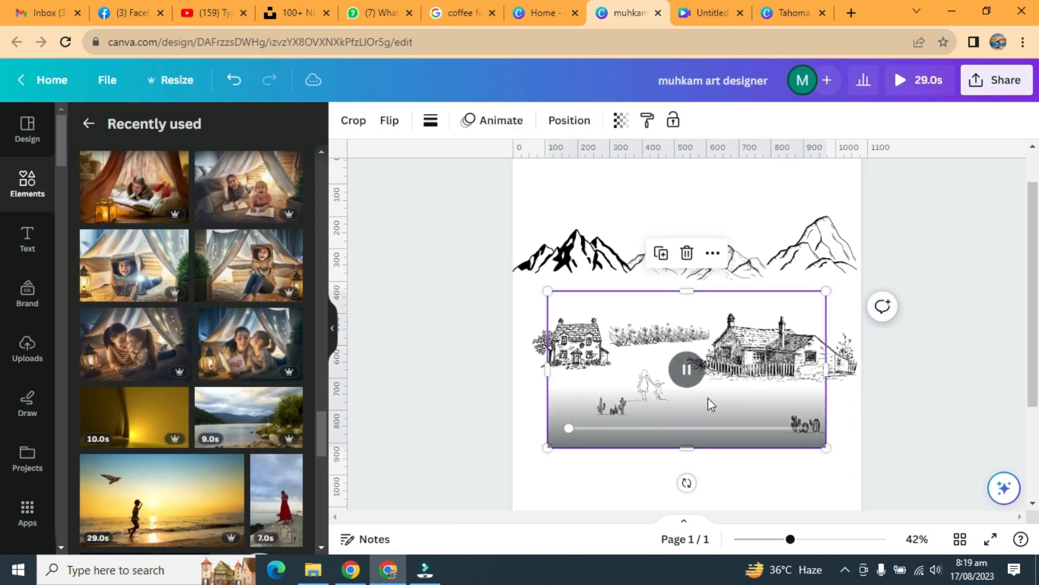
{"action": "left_click_drag", "start_coordinate": [790, 539], "coordinate": [777, 541]}
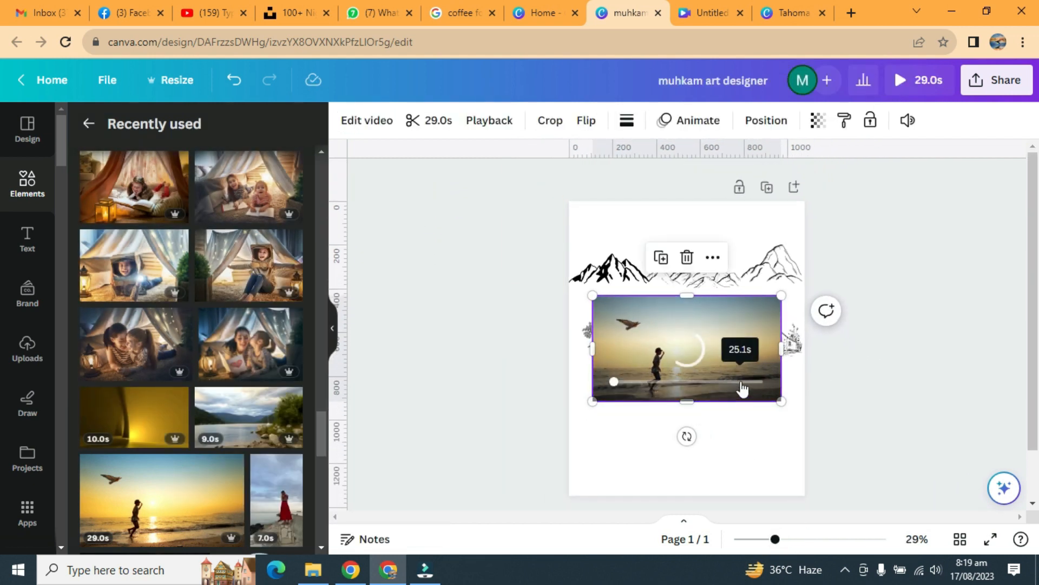
Step: Enlarge the kite video to cover the whole page, about 1080 × 1364 px
{"action": "left_click_drag", "start_coordinate": [743, 356], "coordinate": [803, 364]}
{"action": "left_click_drag", "start_coordinate": [686, 365], "coordinate": [691, 204]}
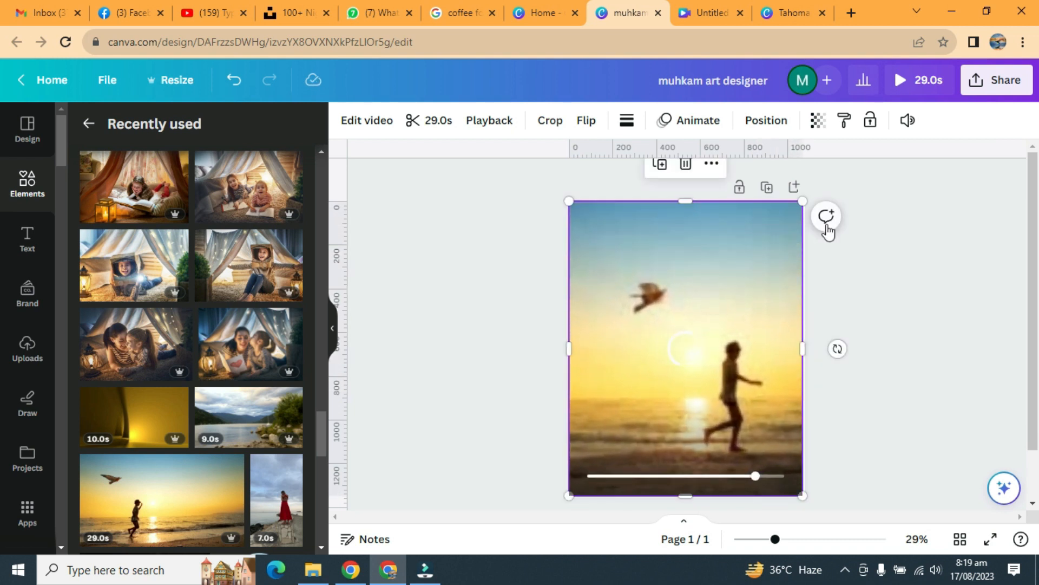
{"action": "left_click", "coordinate": [883, 230]}
{"action": "left_click", "coordinate": [772, 235]}
{"action": "left_click_drag", "start_coordinate": [803, 201], "coordinate": [805, 197]}
{"action": "left_click_drag", "start_coordinate": [579, 202], "coordinate": [568, 197]}
{"action": "left_click", "coordinate": [823, 261]}
Step: Send the kite video to the back, behind all the line-art graphics
{"action": "left_click", "coordinate": [739, 255]}
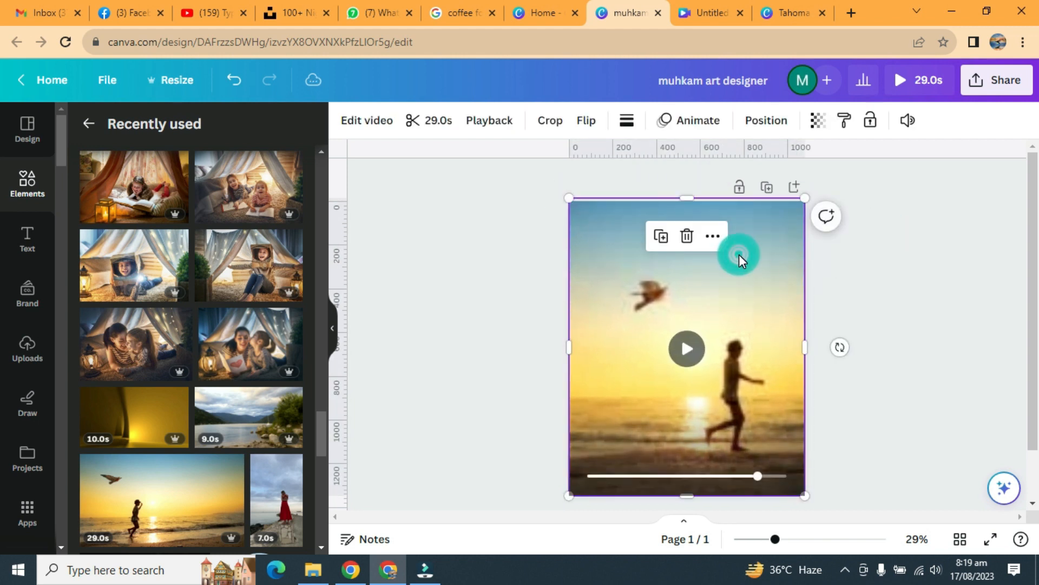
{"action": "left_click", "coordinate": [765, 123]}
{"action": "left_click", "coordinate": [242, 190]}
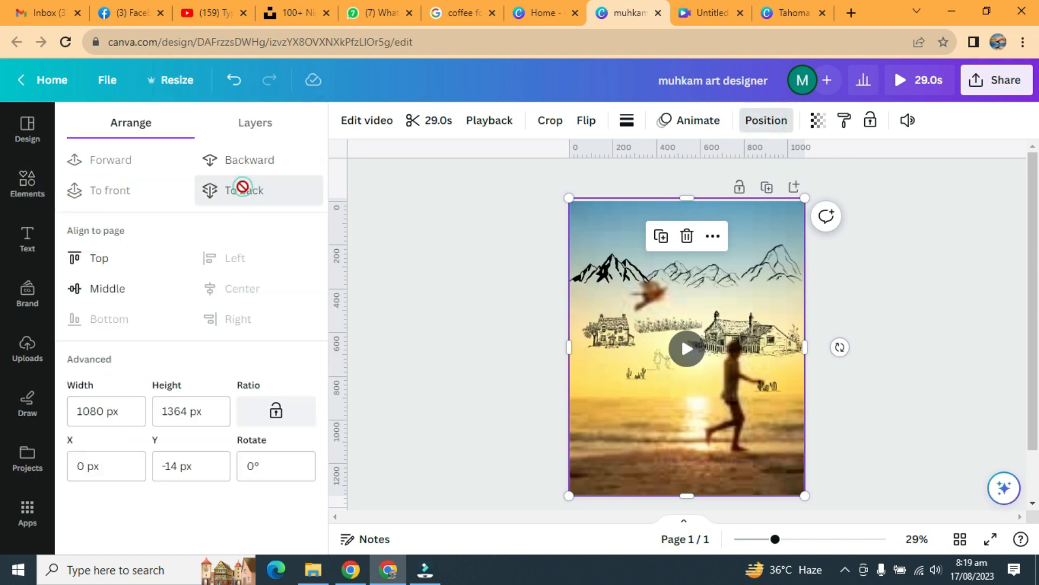
Step: Move the two houses and the mountain range higher up the page
{"action": "left_click", "coordinate": [875, 298]}
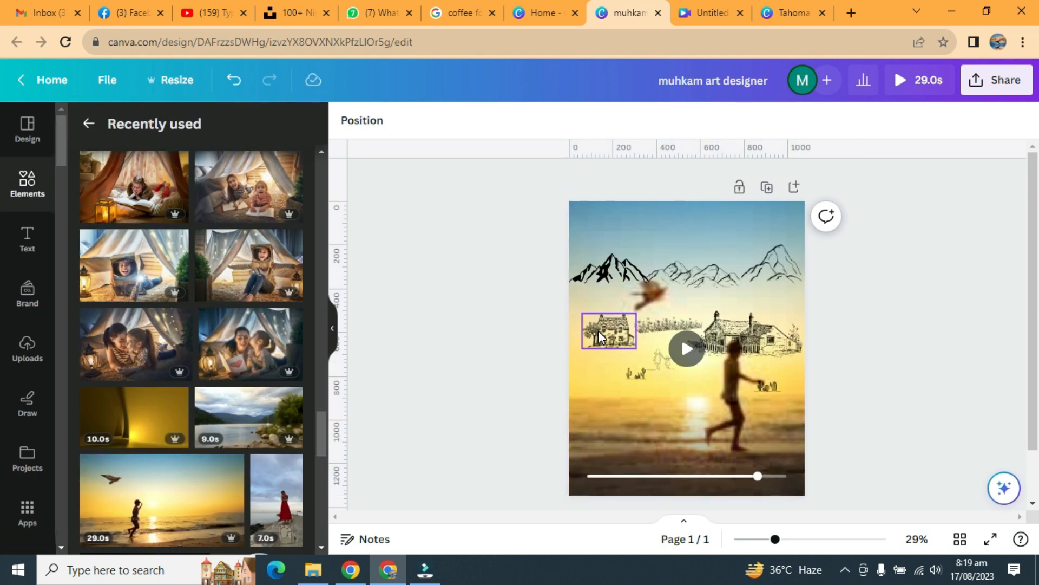
{"action": "left_click_drag", "start_coordinate": [599, 331], "coordinate": [597, 322]}
{"action": "left_click_drag", "start_coordinate": [773, 330], "coordinate": [779, 311]}
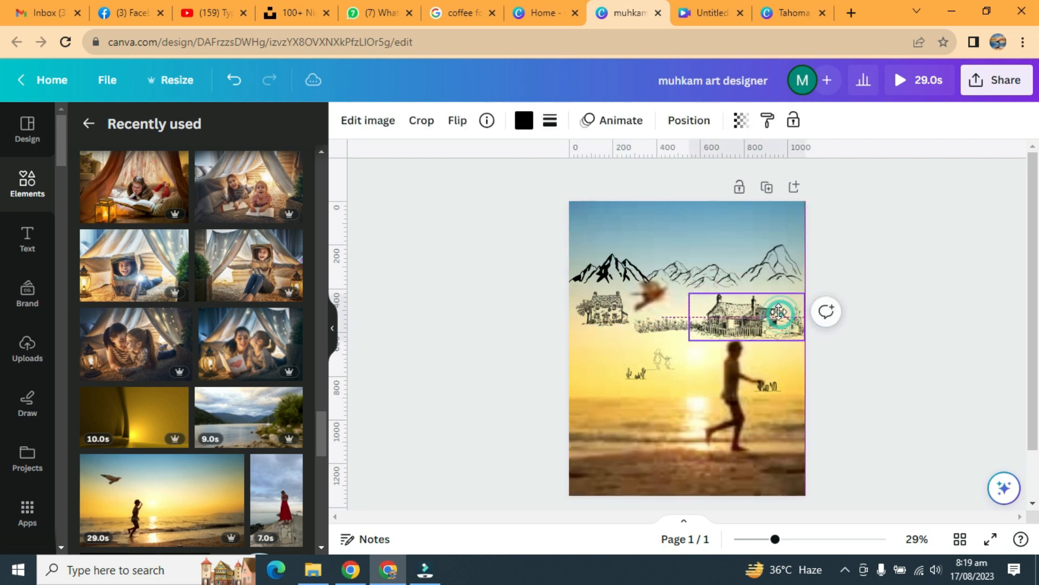
{"action": "left_click", "coordinate": [848, 313]}
{"action": "left_click_drag", "start_coordinate": [861, 260], "coordinate": [628, 268]}
{"action": "left_click_drag", "start_coordinate": [761, 256], "coordinate": [759, 241]}
{"action": "left_click", "coordinate": [907, 254]}
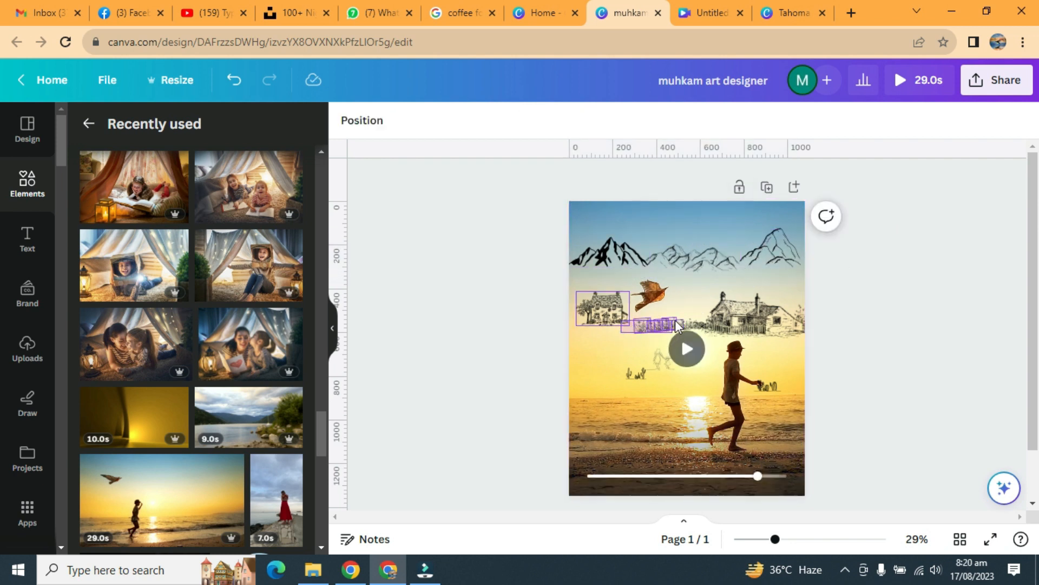
Step: Select both houses together with the flower row and nudge them slightly upward as one
{"action": "left_click_drag", "start_coordinate": [694, 318], "coordinate": [695, 318]}
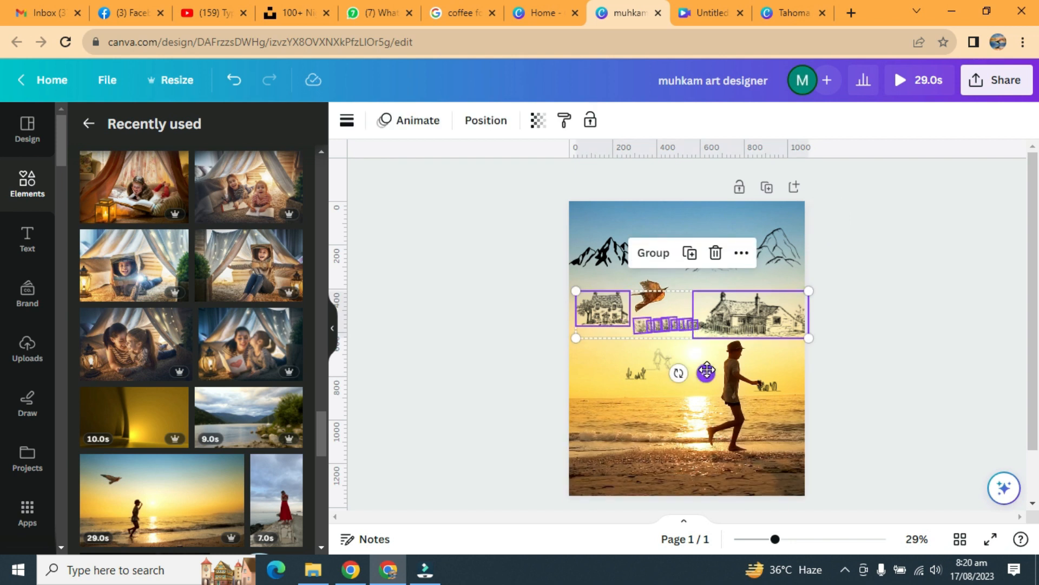
{"action": "left_click_drag", "start_coordinate": [707, 371], "coordinate": [707, 361]}
{"action": "left_click", "coordinate": [903, 313]}
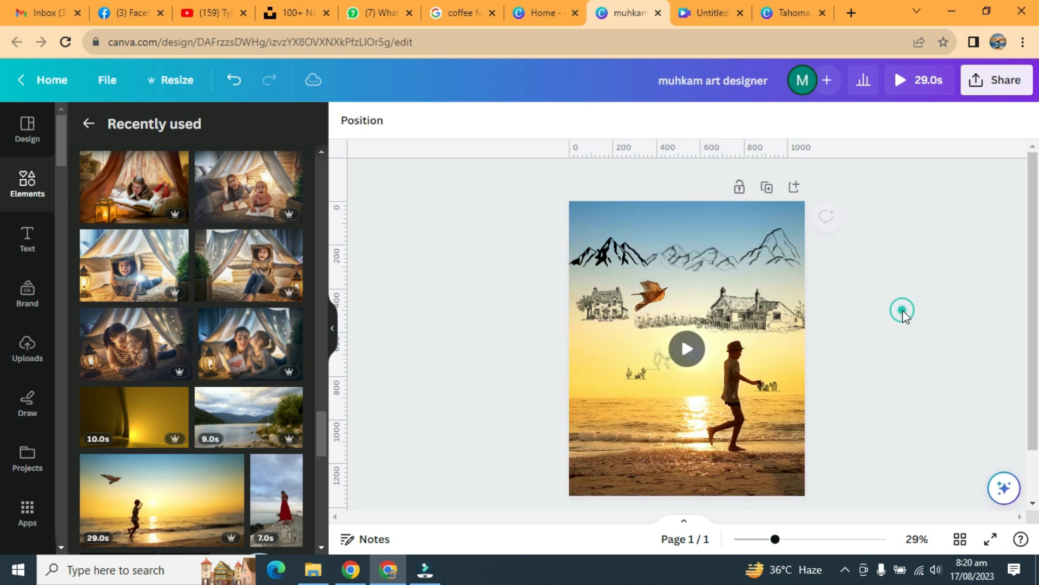
Step: Select the flower row alone and raise it so it sits farther back between the two houses
{"action": "left_click", "coordinate": [683, 348]}
{"action": "left_click", "coordinate": [685, 347]}
{"action": "mouse_move", "coordinate": [684, 339]}
{"action": "left_mouse_down"}
{"action": "mouse_move", "coordinate": [712, 340]}
{"action": "mouse_move", "coordinate": [718, 360]}
{"action": "left_mouse_up"}
{"action": "left_click", "coordinate": [690, 323]}
{"action": "left_click", "coordinate": [697, 306]}
{"action": "left_click", "coordinate": [827, 338]}
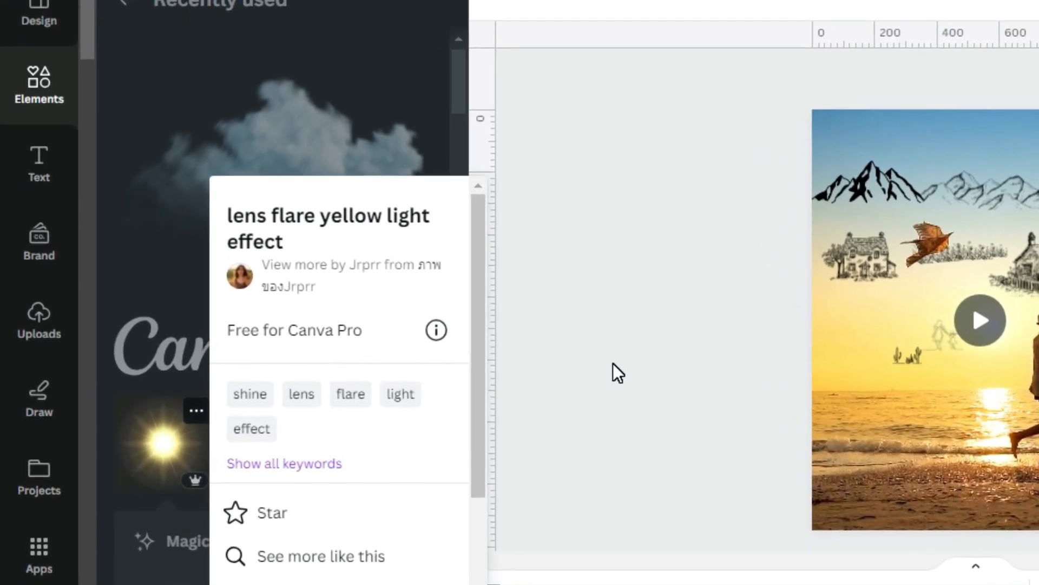
Step: Add the "lens flare yellow light effect" graphic and place it in the sky beside the right-hand mountain peak as a sun
{"action": "left_click", "coordinate": [618, 366]}
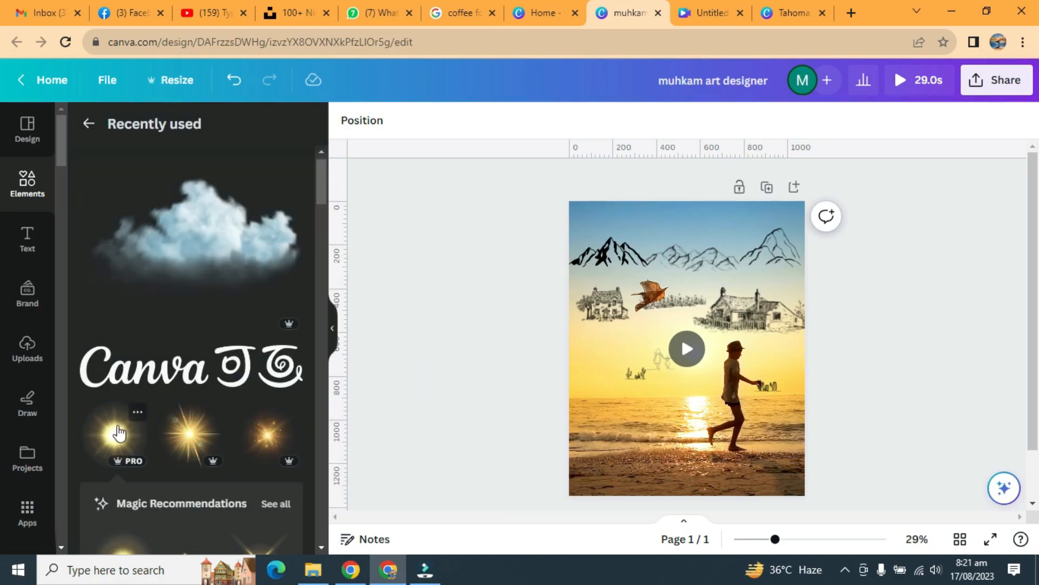
{"action": "left_click", "coordinate": [119, 431]}
{"action": "left_click_drag", "start_coordinate": [592, 441], "coordinate": [714, 322]}
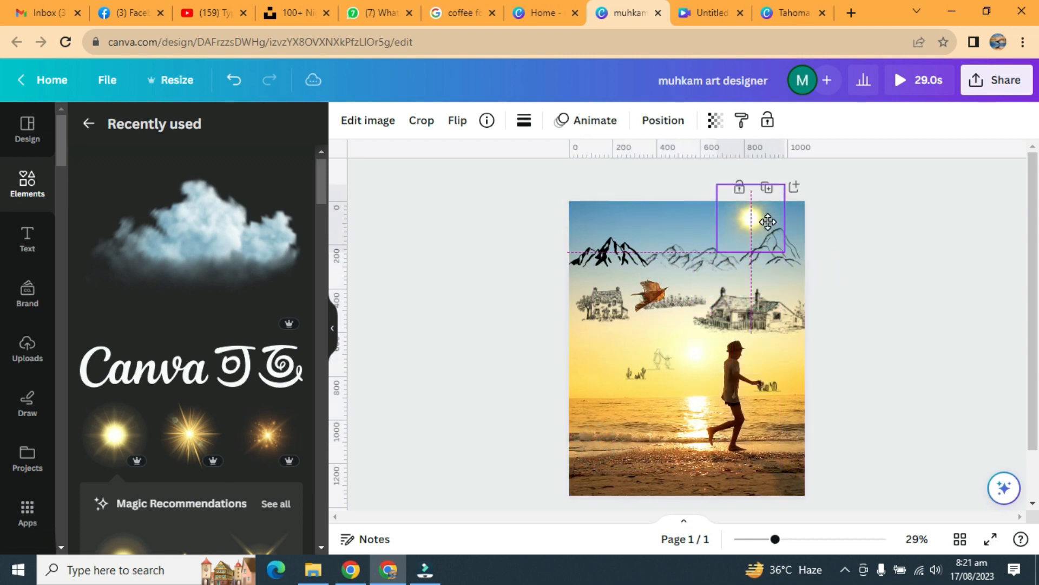
{"action": "left_click", "coordinate": [872, 234]}
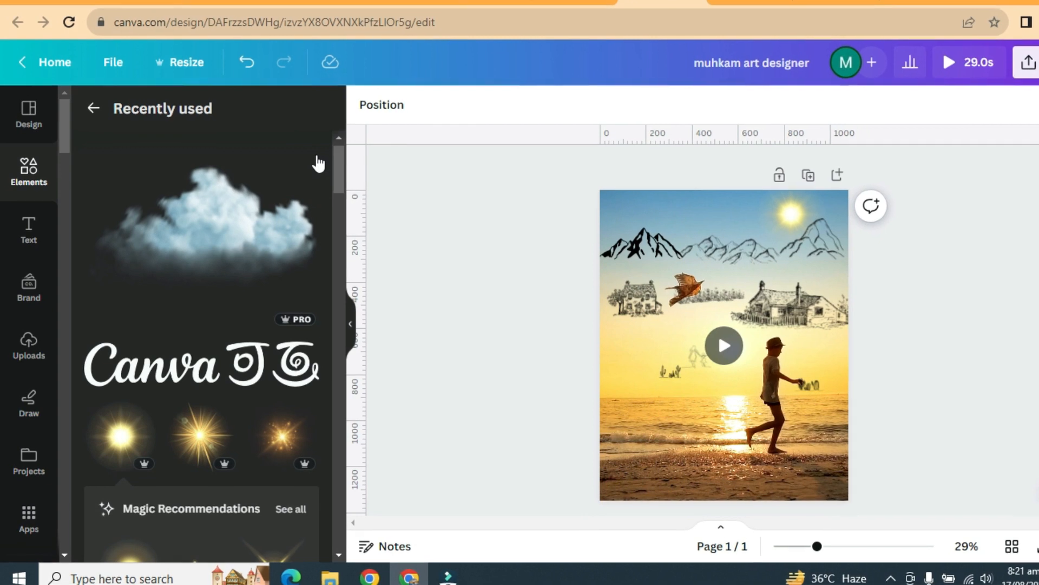
Step: Add the "Blue Cloud Illustration" graphic, shrink it and place it above the dark mountains in the page's upper-left corner
{"action": "left_click", "coordinate": [308, 142]}
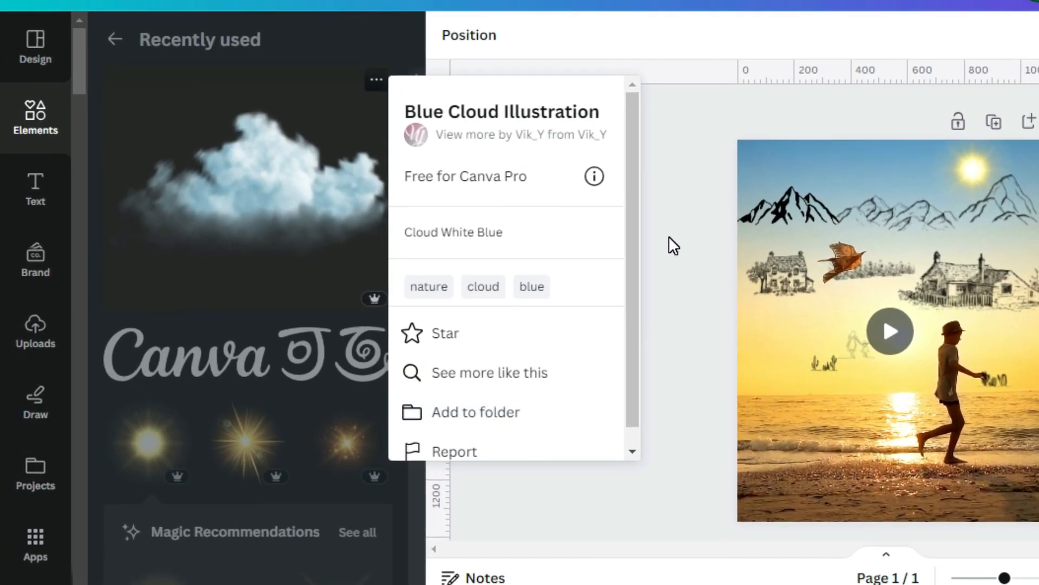
{"action": "left_click", "coordinate": [672, 229]}
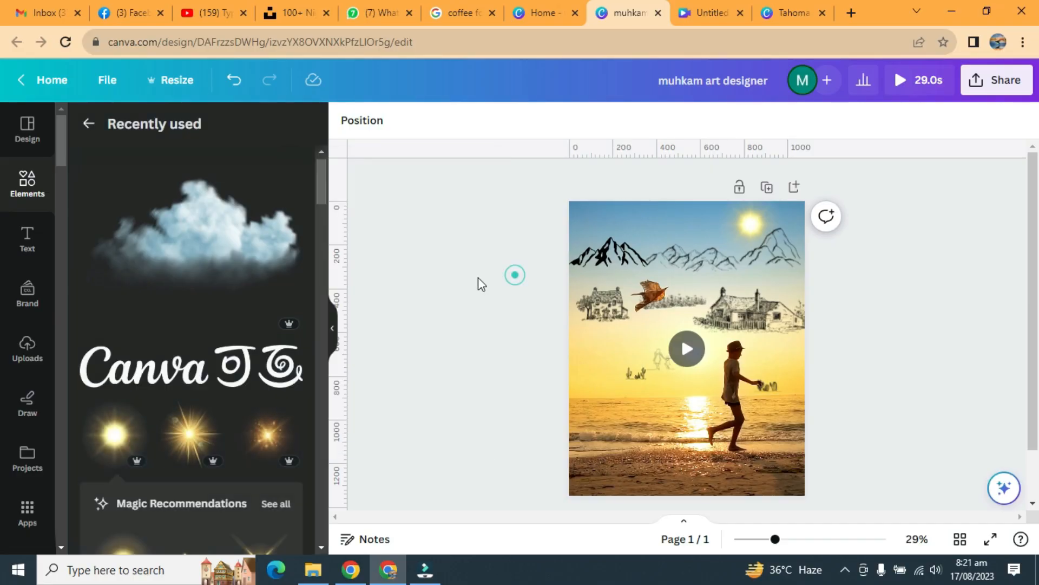
{"action": "left_click", "coordinate": [232, 244]}
{"action": "left_click_drag", "start_coordinate": [782, 401], "coordinate": [674, 340]}
{"action": "left_click_drag", "start_coordinate": [648, 374], "coordinate": [639, 331]}
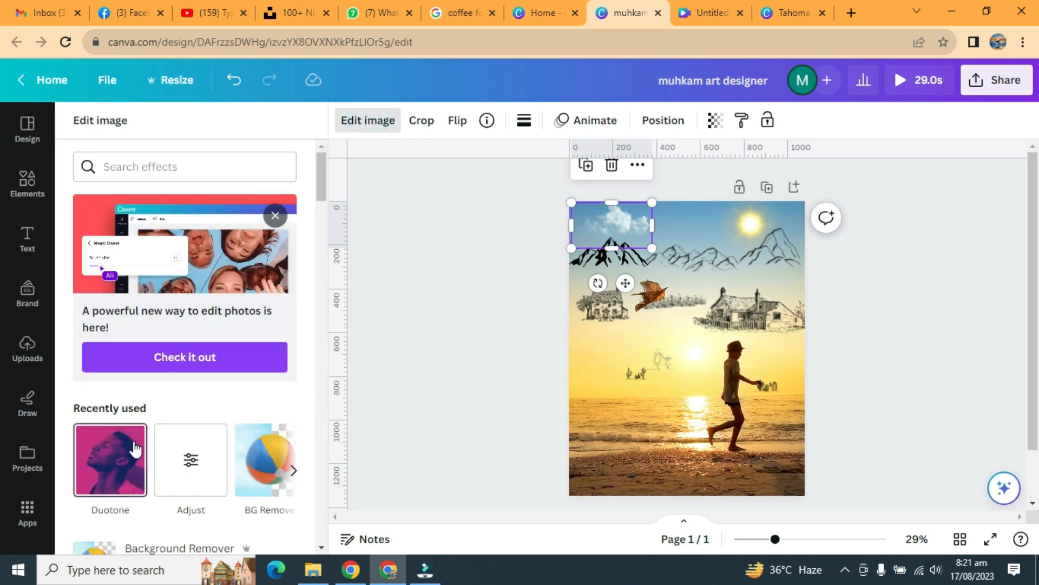
Step: Apply the Cherry duotone effect to the cloud and sample its highlight colour #FFECA4 from the pale yellow sky
{"action": "left_click", "coordinate": [125, 457]}
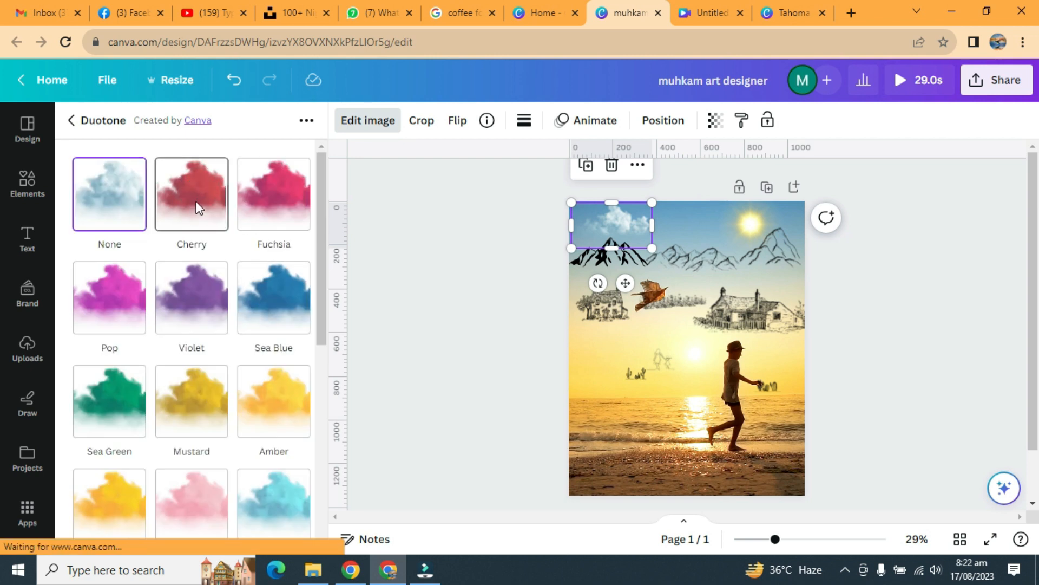
{"action": "left_click", "coordinate": [197, 205]}
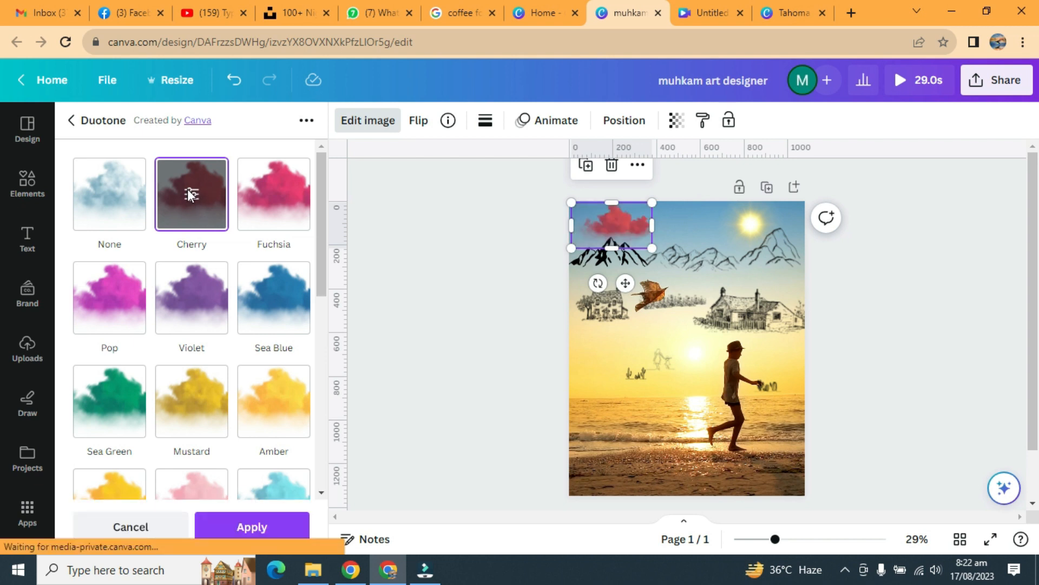
{"action": "left_click", "coordinate": [190, 194]}
{"action": "left_click", "coordinate": [290, 179]}
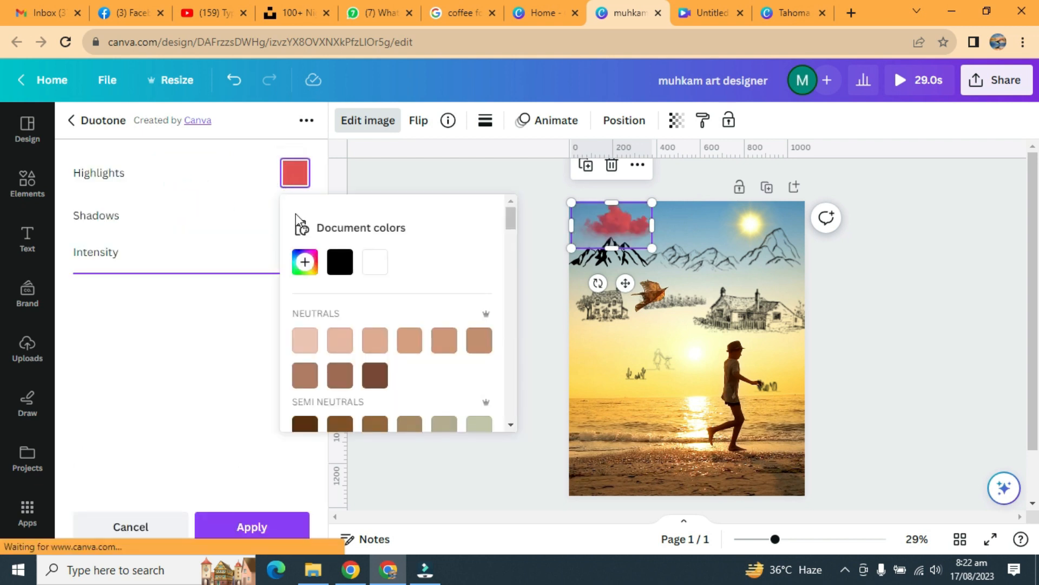
{"action": "left_click", "coordinate": [306, 263]}
{"action": "left_click", "coordinate": [501, 415]}
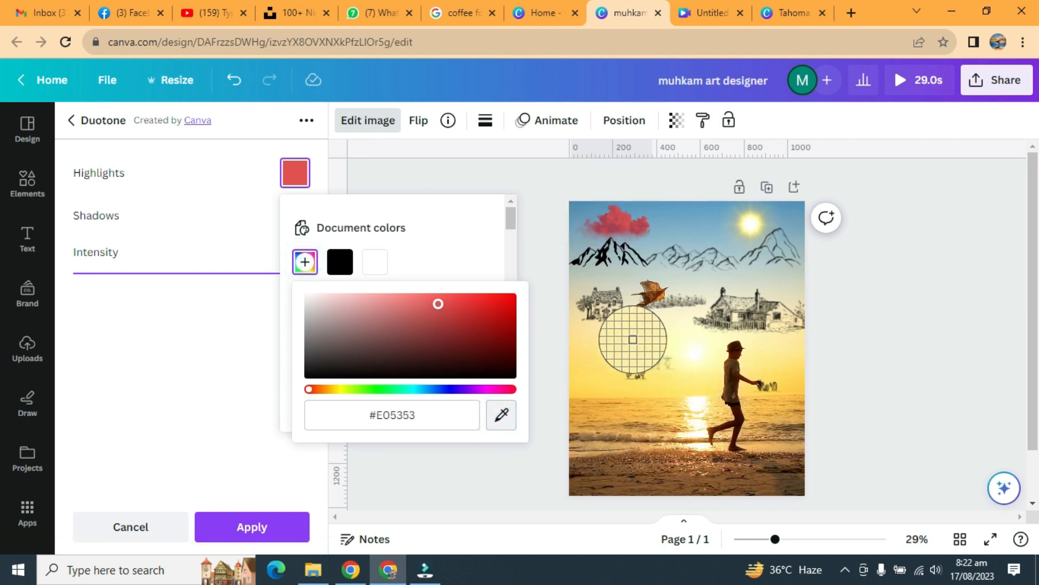
{"action": "left_click", "coordinate": [631, 340]}
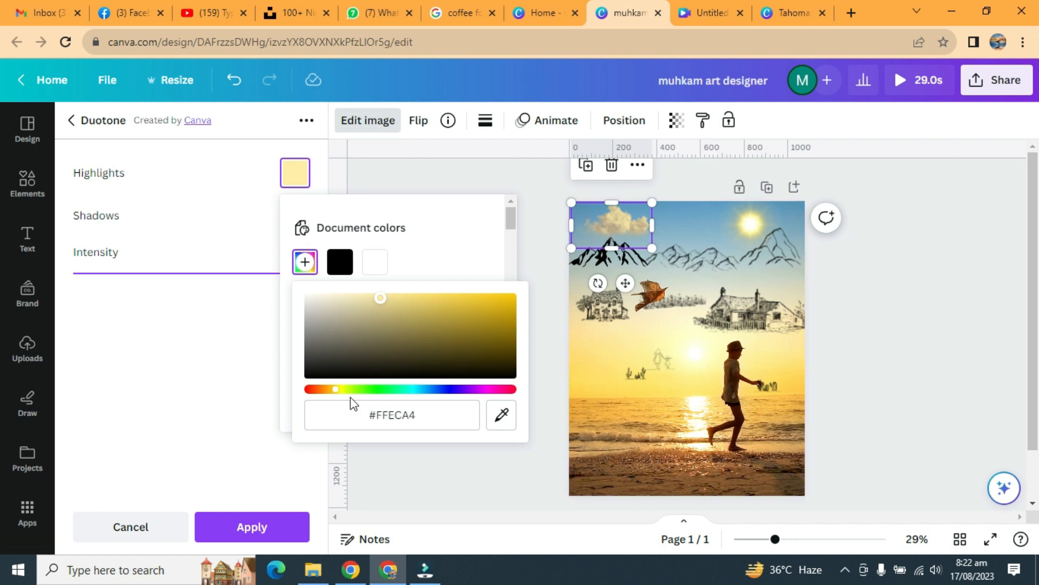
Step: Adjust the cloud's duotone highlight colour to the warmer #F6CE81 and apply the effect
{"action": "left_click_drag", "start_coordinate": [337, 398], "coordinate": [334, 400]}
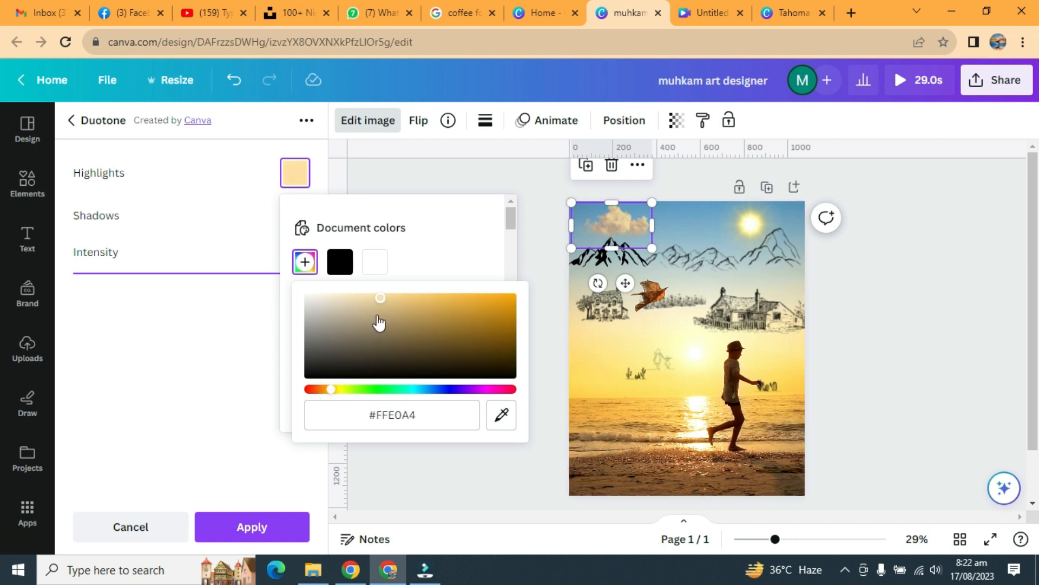
{"action": "left_click", "coordinate": [376, 298]}
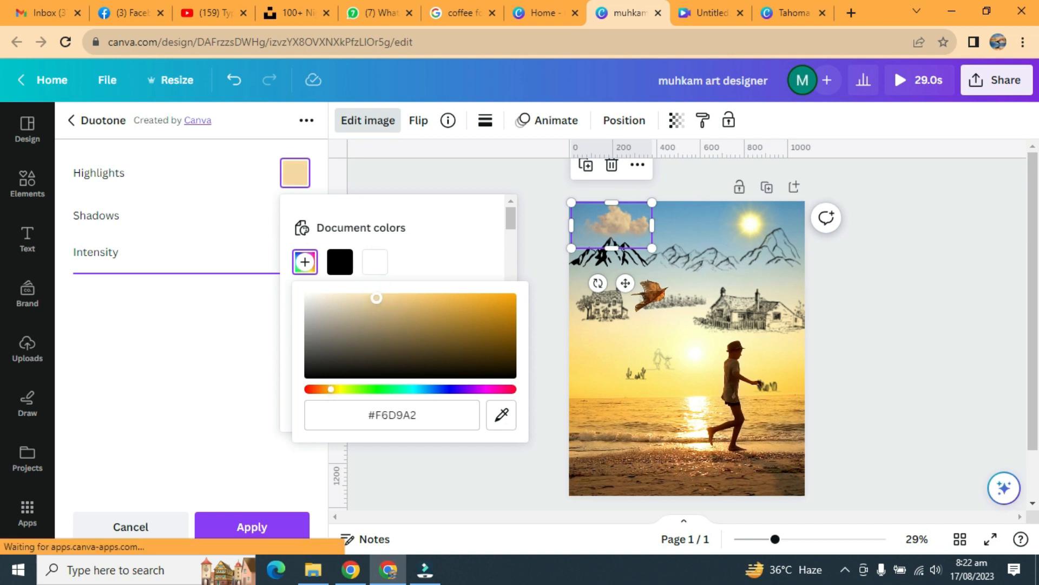
{"action": "mouse_move", "coordinate": [386, 297]}
{"action": "left_mouse_down"}
{"action": "mouse_move", "coordinate": [371, 287]}
{"action": "mouse_move", "coordinate": [369, 298]}
{"action": "left_mouse_up"}
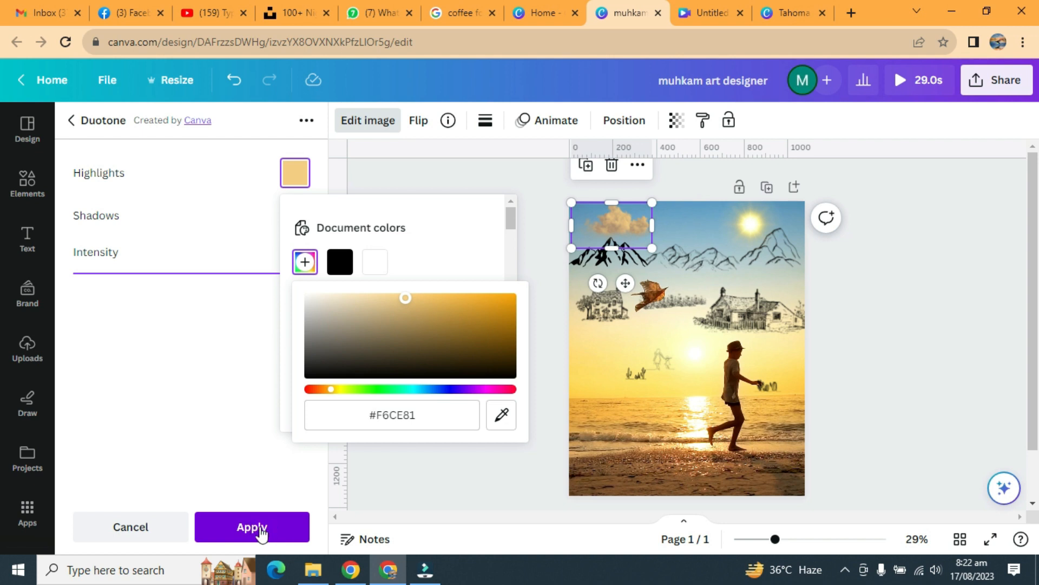
{"action": "left_click", "coordinate": [262, 533]}
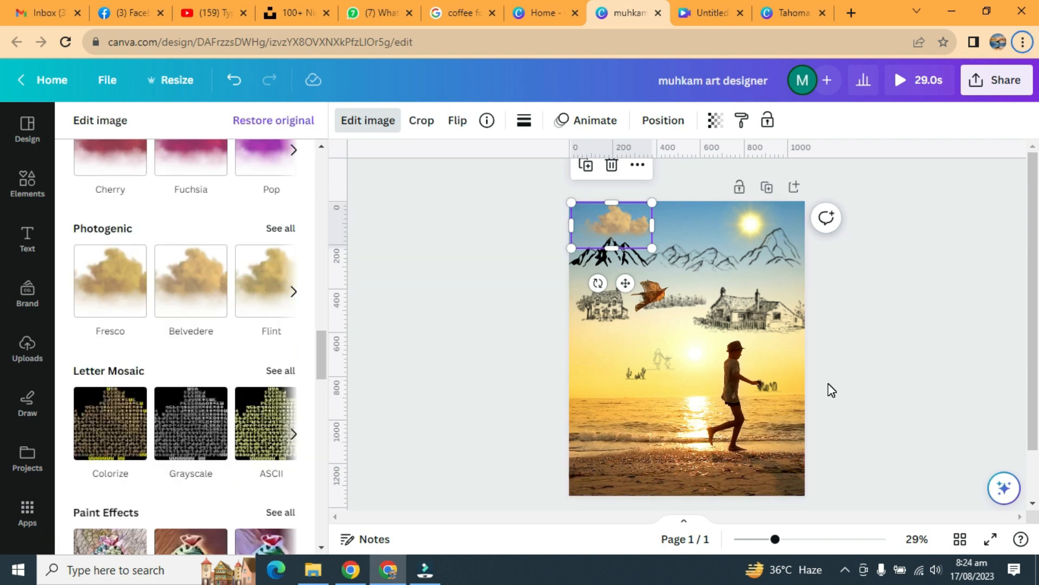
{"action": "left_click", "coordinate": [869, 343]}
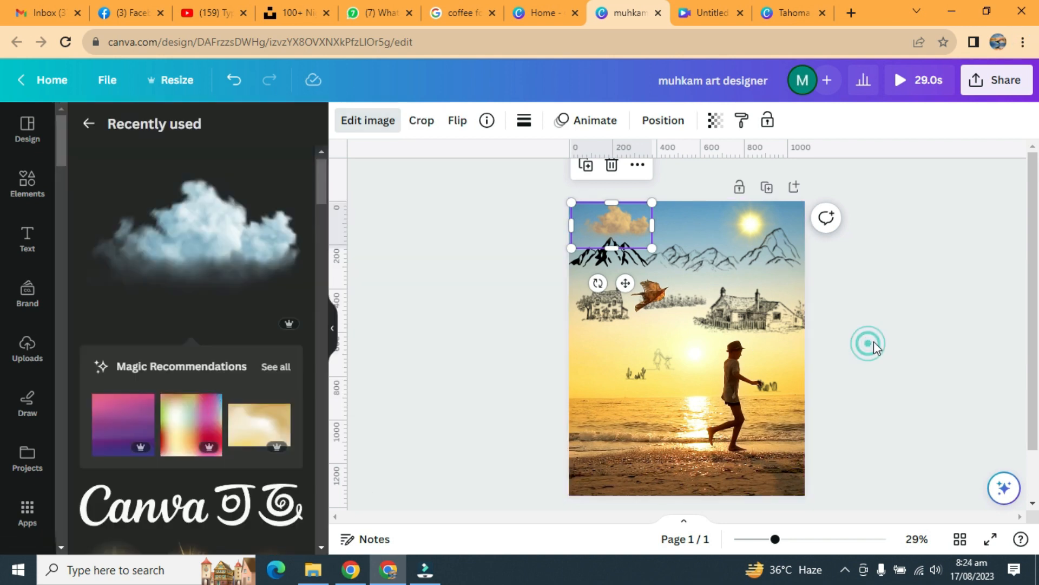
Step: Duplicate the golden cloud, flip the copy and place it overlapping the original's right side
{"action": "left_click", "coordinate": [611, 235]}
{"action": "left_click_drag", "start_coordinate": [776, 540], "coordinate": [793, 540]}
{"action": "left_click_drag", "start_coordinate": [1033, 301], "coordinate": [1033, 250]}
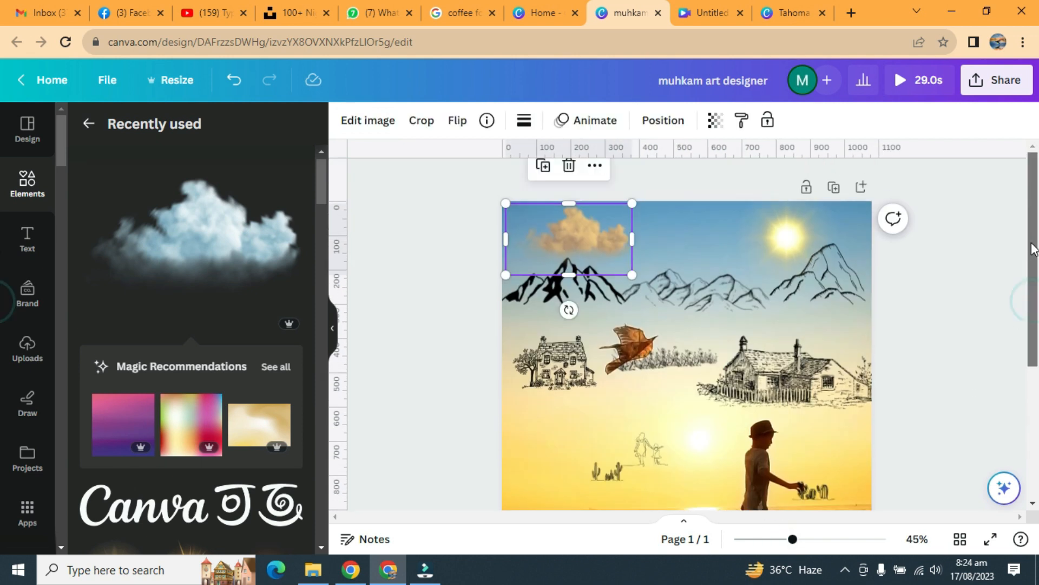
{"action": "mouse_move", "coordinate": [598, 238]}
{"action": "left_mouse_down"}
{"action": "mouse_move", "coordinate": [587, 240]}
{"action": "mouse_move", "coordinate": [611, 238]}
{"action": "left_mouse_up"}
{"action": "left_click", "coordinate": [540, 171]}
{"action": "left_click", "coordinate": [458, 121]}
{"action": "left_click", "coordinate": [501, 158]}
{"action": "left_click_drag", "start_coordinate": [674, 244], "coordinate": [644, 238]}
{"action": "left_click", "coordinate": [956, 218]}
Step: Duplicate the second cloud, flip the new copy and place it smaller at the right end of the cloud bank
{"action": "left_click", "coordinate": [613, 213]}
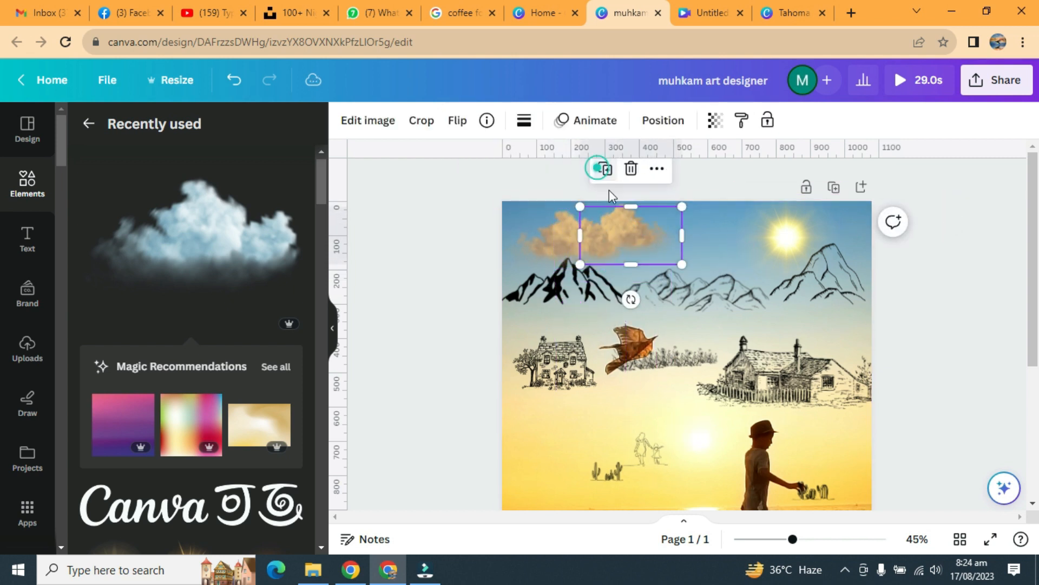
{"action": "left_click", "coordinate": [604, 168]}
{"action": "left_click", "coordinate": [458, 120]}
{"action": "left_click_drag", "start_coordinate": [700, 275], "coordinate": [671, 248]}
{"action": "left_click", "coordinate": [944, 211]}
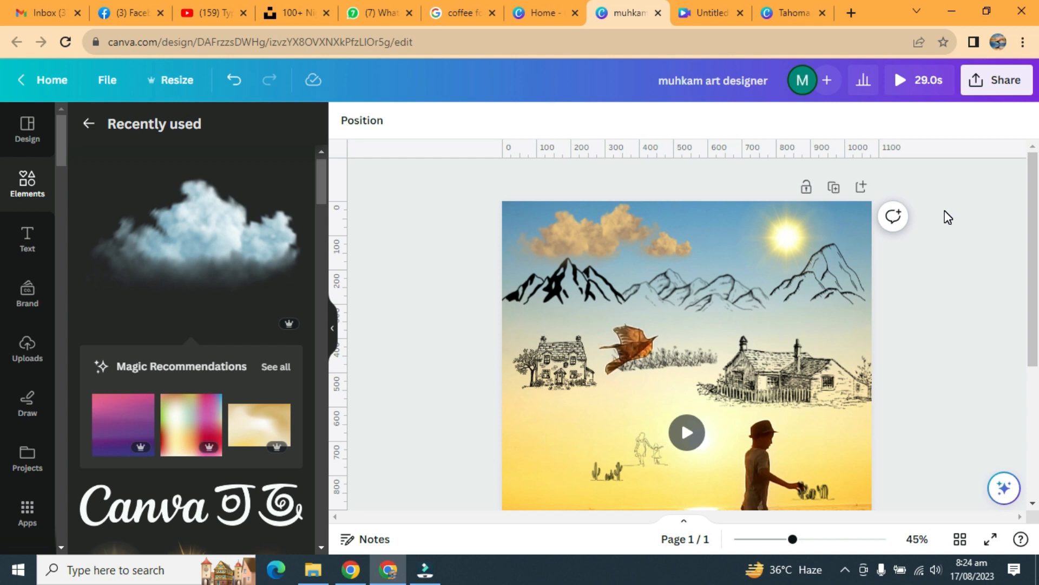
Step: Move the walking figures up to just below the flower row
{"action": "scroll", "coordinate": [948, 217], "scroll_direction": "down", "scroll_amount": 2}
{"action": "left_click", "coordinate": [644, 372]}
{"action": "left_click_drag", "start_coordinate": [658, 421], "coordinate": [656, 366]}
Step: Move the left cacti up beneath the small house and the right cacti up beneath the large house
{"action": "mouse_move", "coordinate": [604, 403]}
{"action": "left_mouse_down"}
{"action": "mouse_move", "coordinate": [591, 378]}
{"action": "mouse_move", "coordinate": [560, 368]}
{"action": "left_mouse_up"}
{"action": "left_click", "coordinate": [821, 420]}
{"action": "left_click_drag", "start_coordinate": [828, 458], "coordinate": [852, 396]}
{"action": "left_click", "coordinate": [543, 328]}
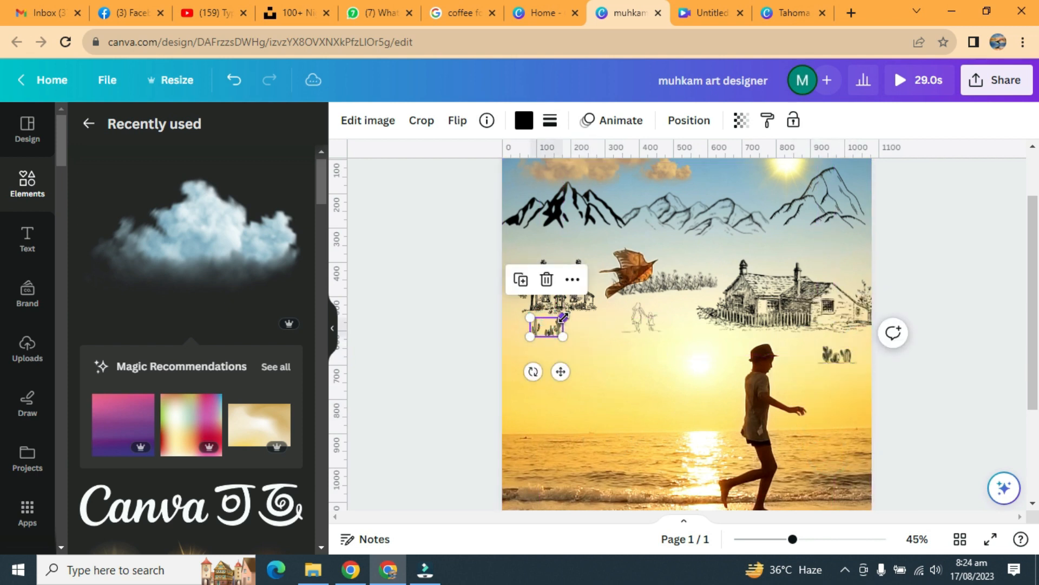
{"action": "left_click", "coordinate": [912, 272]}
Step: Select all three clouds together and shift them slightly to the left
{"action": "left_click_drag", "start_coordinate": [792, 538], "coordinate": [777, 540]}
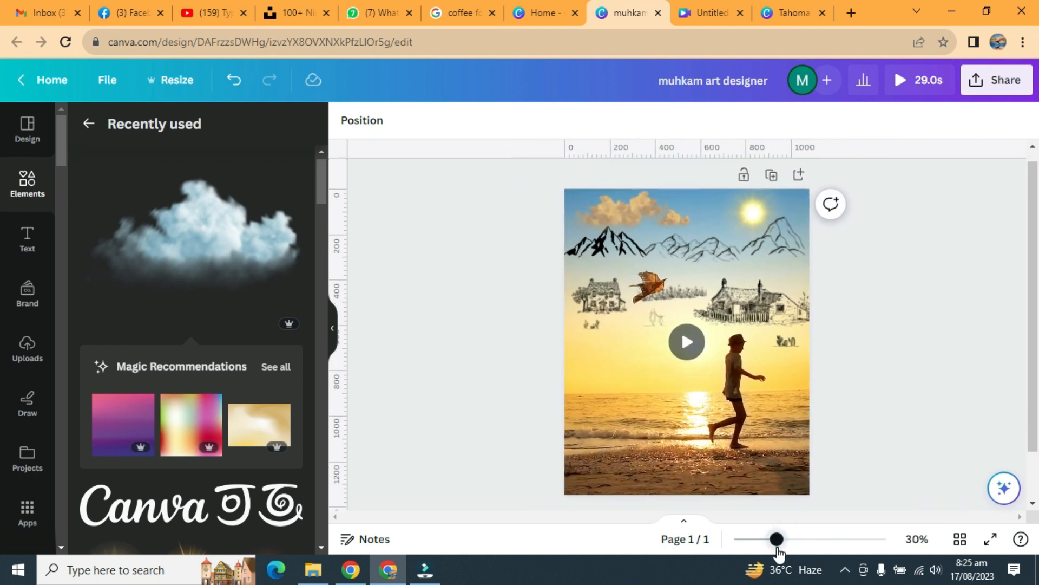
{"action": "left_click_drag", "start_coordinate": [607, 213], "coordinate": [645, 207]}
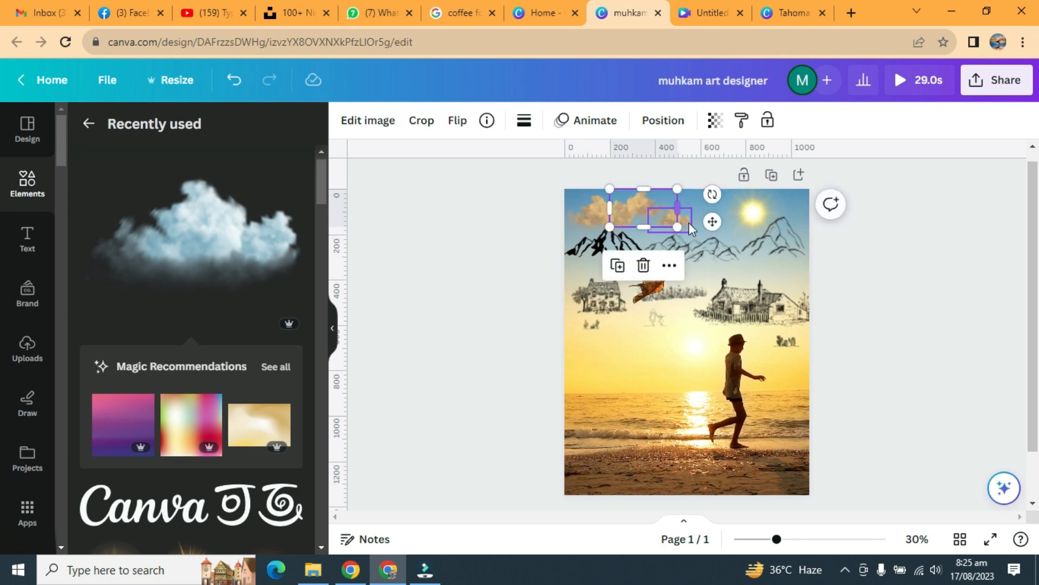
{"action": "left_click_drag", "start_coordinate": [708, 222], "coordinate": [675, 266]}
{"action": "left_click", "coordinate": [951, 200]}
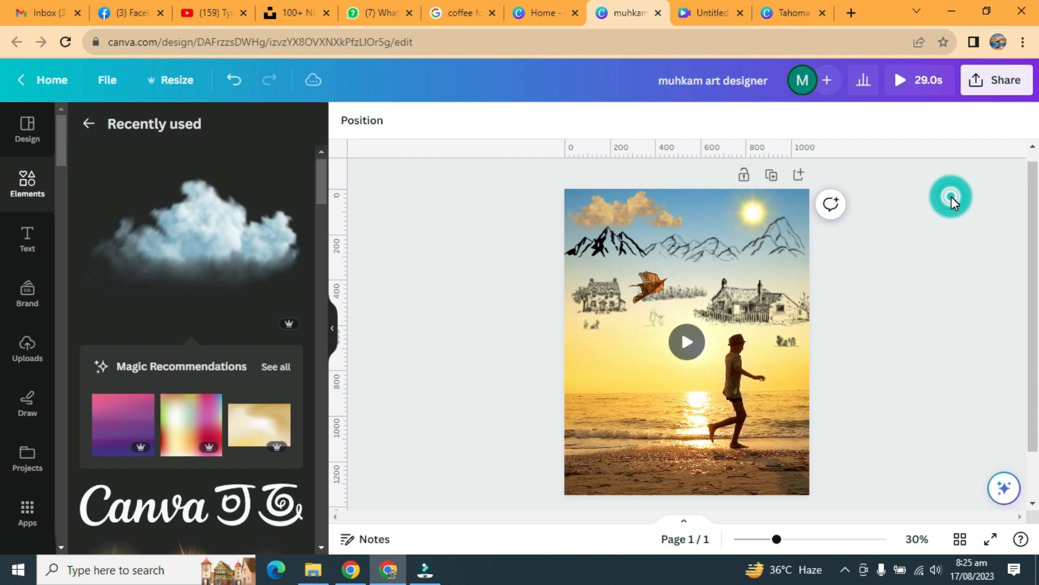
Step: Shift the sun graphic slightly left in the sky
{"action": "left_click_drag", "start_coordinate": [752, 212], "coordinate": [742, 214]}
{"action": "left_click", "coordinate": [921, 211]}
{"action": "left_click", "coordinate": [764, 216]}
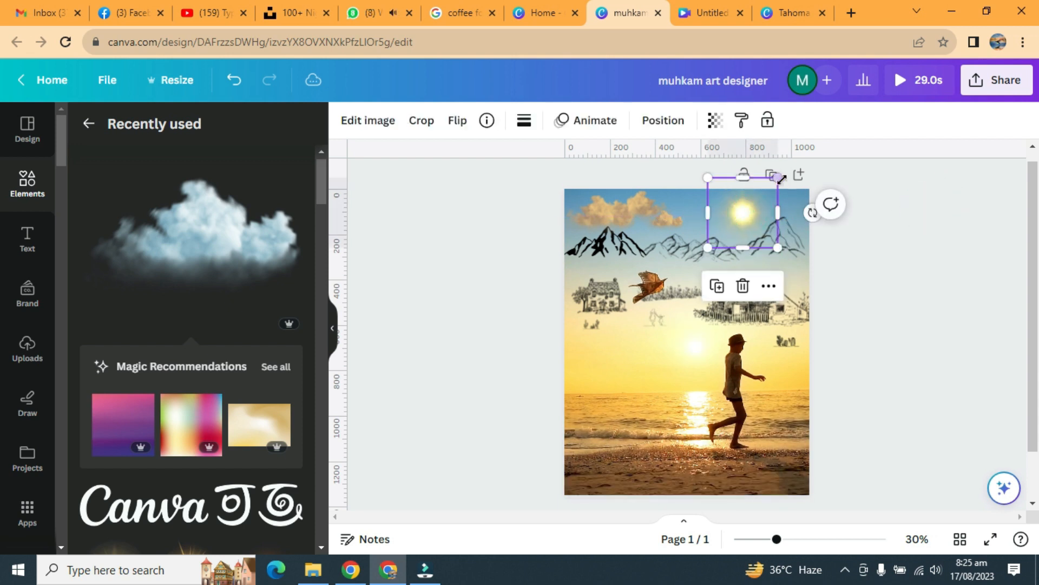
{"action": "left_click", "coordinate": [902, 236]}
Step: Add the white Canva lettering graphic, shrink it and place it in the page's lower-right corner
{"action": "left_click", "coordinate": [259, 499]}
{"action": "left_click_drag", "start_coordinate": [785, 342], "coordinate": [637, 346]}
{"action": "left_click_drag", "start_coordinate": [627, 395], "coordinate": [782, 512]}
{"action": "left_click", "coordinate": [784, 512]}
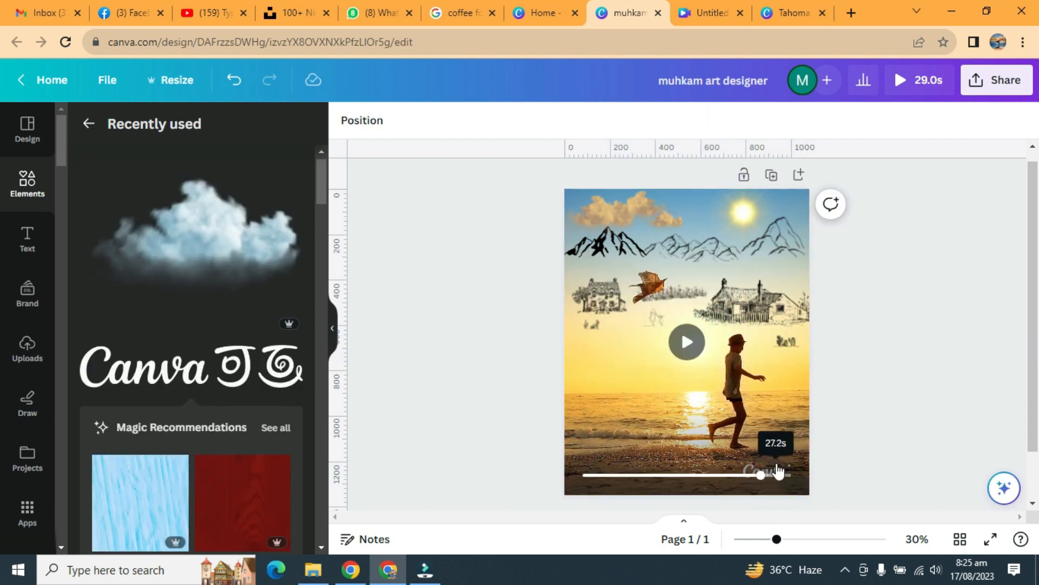
Step: Select the Canva lettering's layer and fine-tune the lettering's placement in the lower-right corner
{"action": "left_click", "coordinate": [365, 124]}
{"action": "left_click", "coordinate": [202, 236]}
{"action": "scroll", "coordinate": [794, 470], "scroll_direction": "up", "scroll_amount": 3}
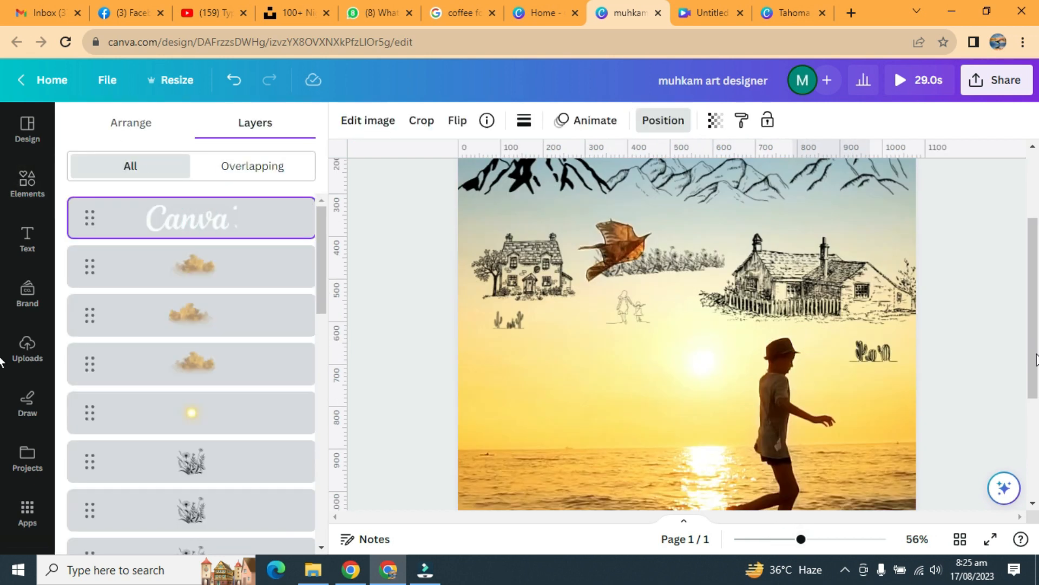
{"action": "scroll", "coordinate": [812, 475], "scroll_direction": "down", "scroll_amount": 5}
{"action": "left_click_drag", "start_coordinate": [845, 477], "coordinate": [851, 484]}
{"action": "left_click", "coordinate": [977, 314]}
Step: Paste the yellow designer credit line and position it directly beneath the Canva lettering
{"action": "type", "text": "Muhkam Art Designer"}
{"action": "left_click", "coordinate": [965, 371]}
{"action": "left_click", "coordinate": [840, 440]}
{"action": "left_click", "coordinate": [975, 325]}
{"action": "left_click_drag", "start_coordinate": [801, 539], "coordinate": [785, 539]}
{"action": "left_click_drag", "start_coordinate": [1033, 374], "coordinate": [1031, 300]}
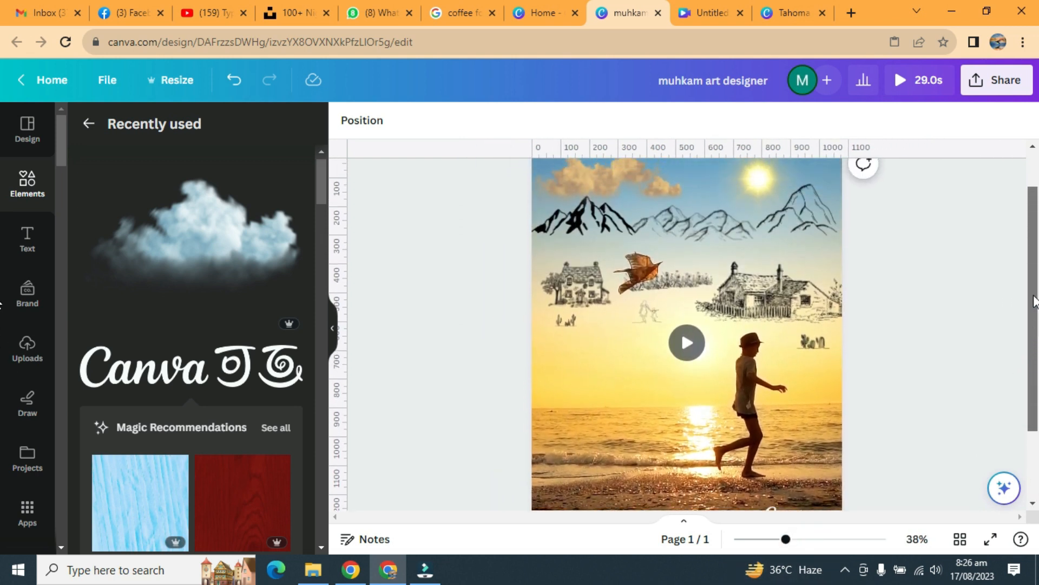
{"action": "left_click_drag", "start_coordinate": [786, 540], "coordinate": [779, 539]}
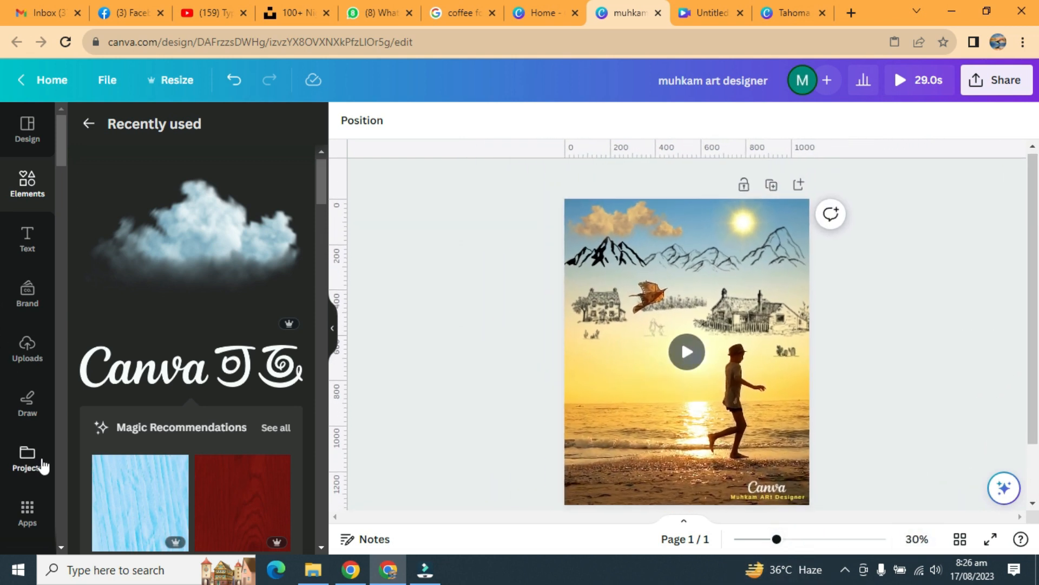
Step: Add the "Sea and Seagull, wave" audio track to the design
{"action": "scroll", "coordinate": [22, 488], "scroll_direction": "down", "scroll_amount": 1}
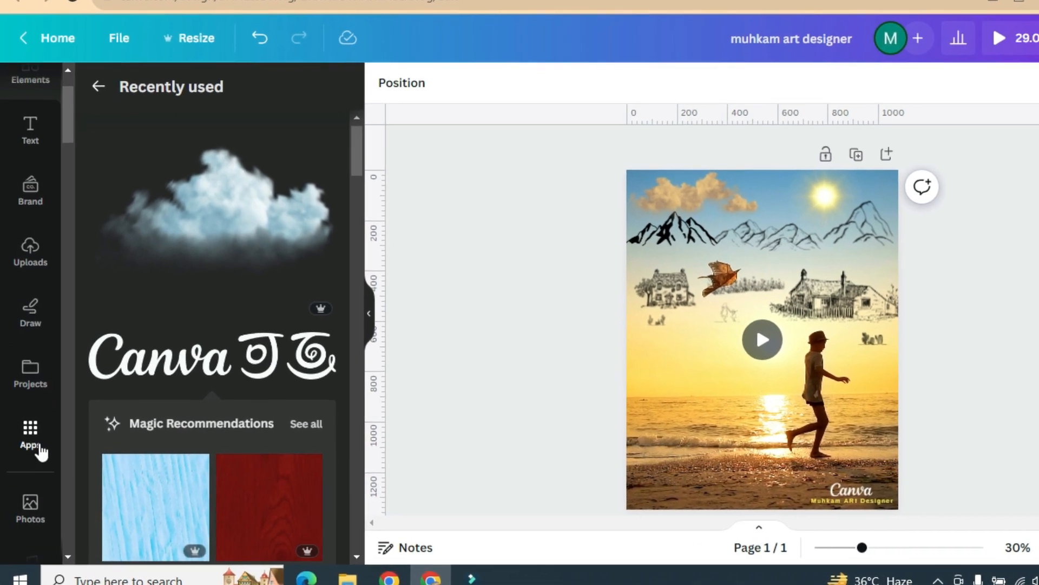
{"action": "scroll", "coordinate": [34, 484], "scroll_direction": "down", "scroll_amount": 2}
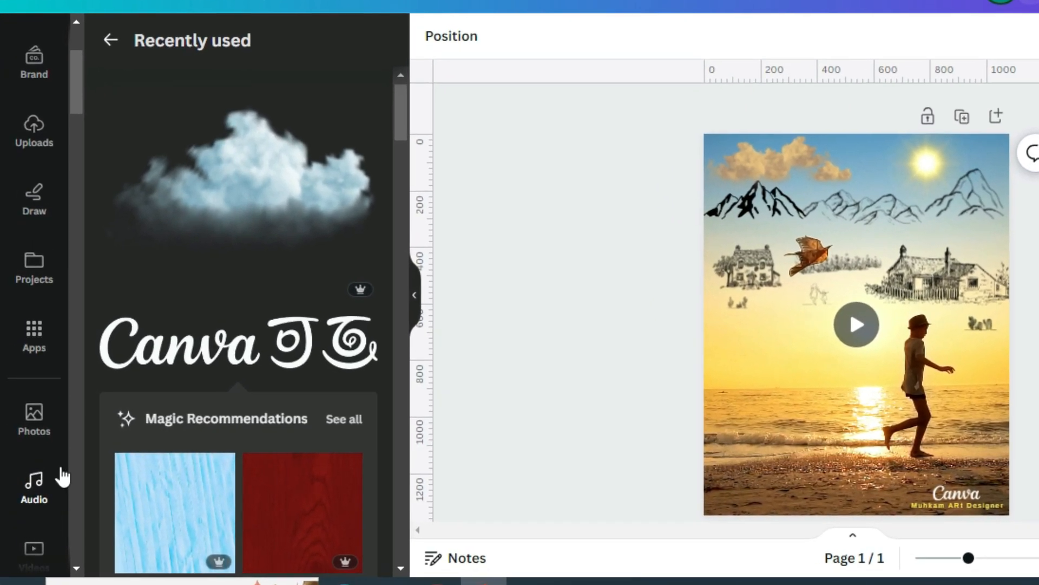
{"action": "left_click", "coordinate": [38, 483]}
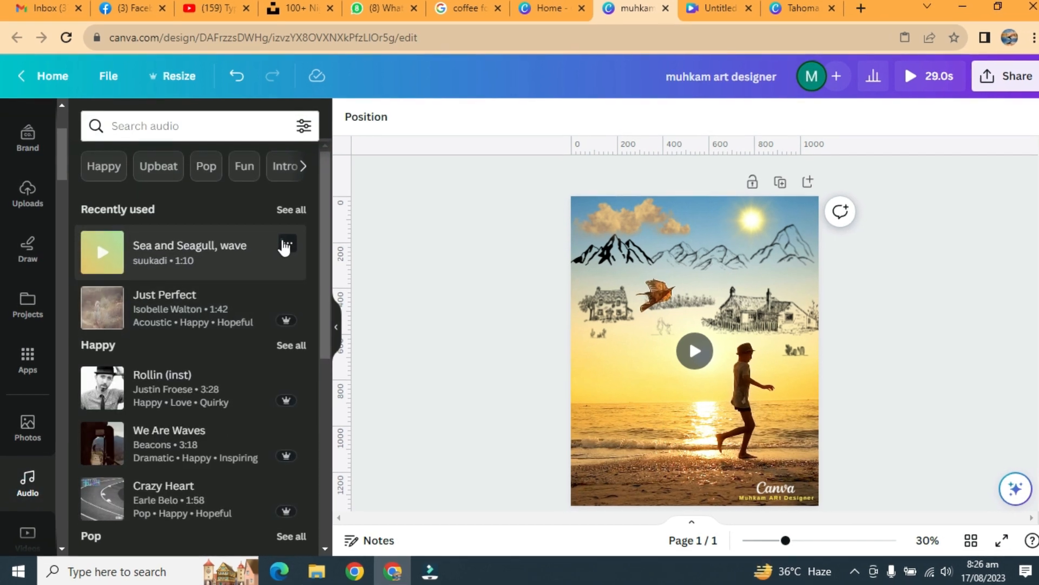
{"action": "left_click", "coordinate": [284, 245]}
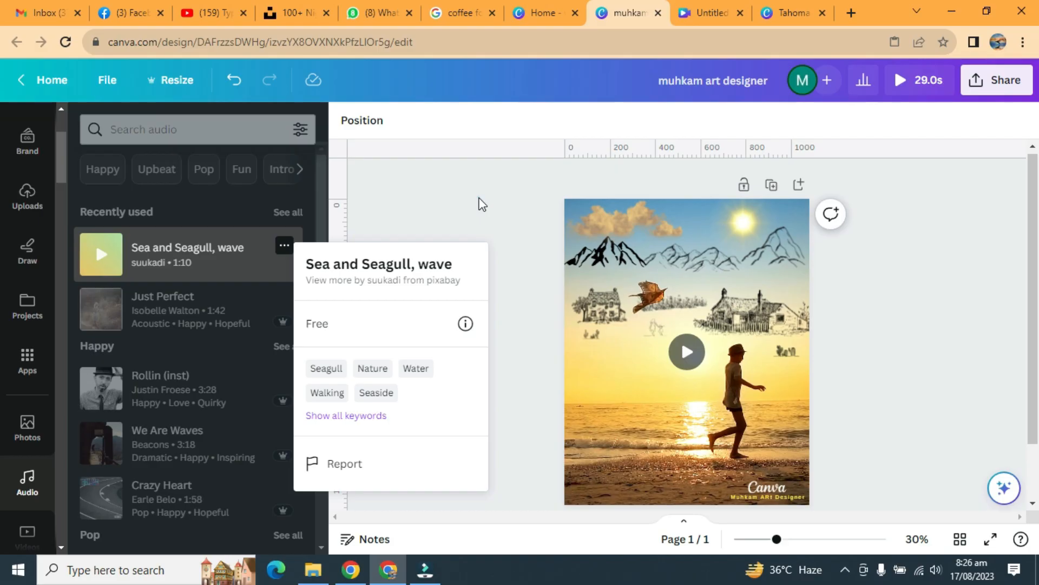
{"action": "left_click", "coordinate": [626, 127]}
{"action": "left_click", "coordinate": [138, 252]}
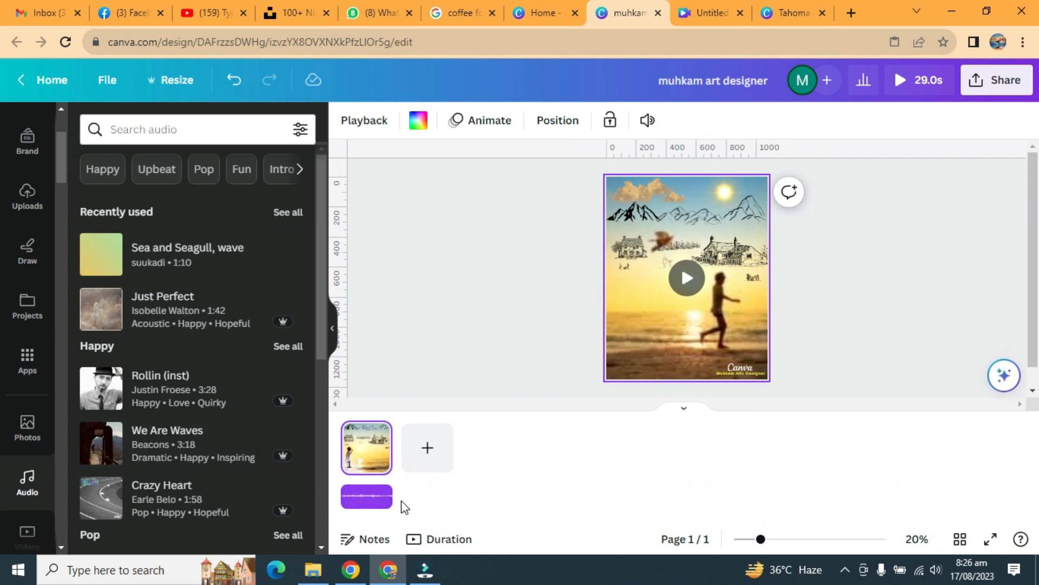
Step: Lower the sea audio track's volume to about 51
{"action": "left_click", "coordinate": [408, 506]}
{"action": "left_click", "coordinate": [477, 122]}
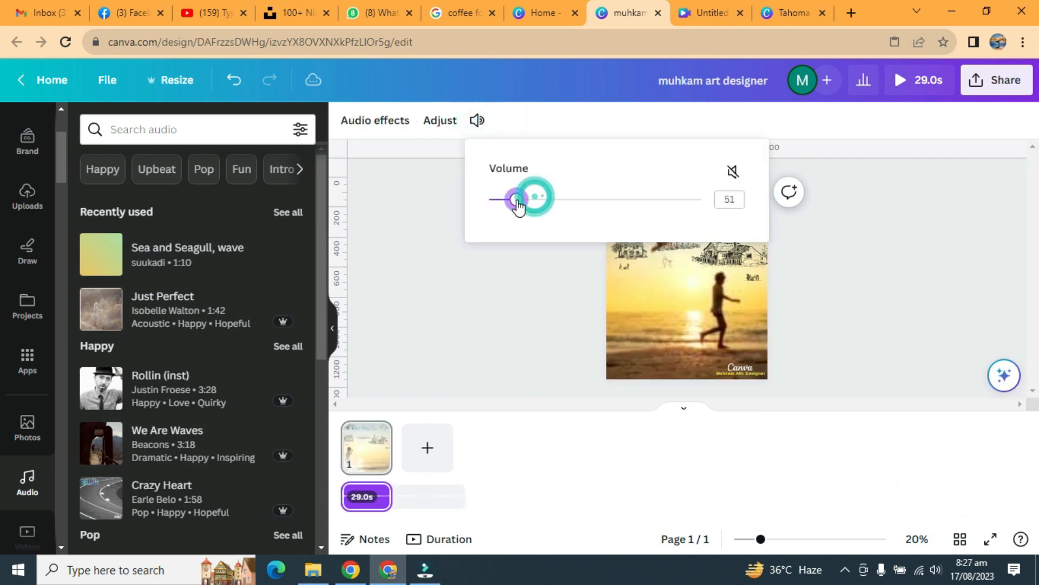
{"action": "left_click", "coordinate": [499, 282]}
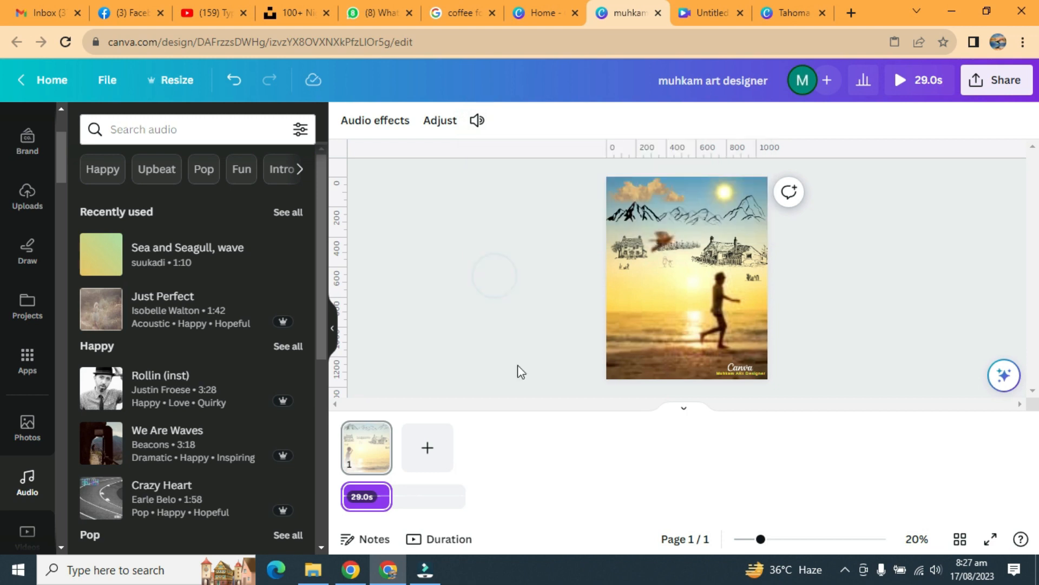
Step: Hide the page timeline and preview the finished animated page in full screen
{"action": "left_click", "coordinate": [684, 407]}
{"action": "left_click", "coordinate": [991, 541]}
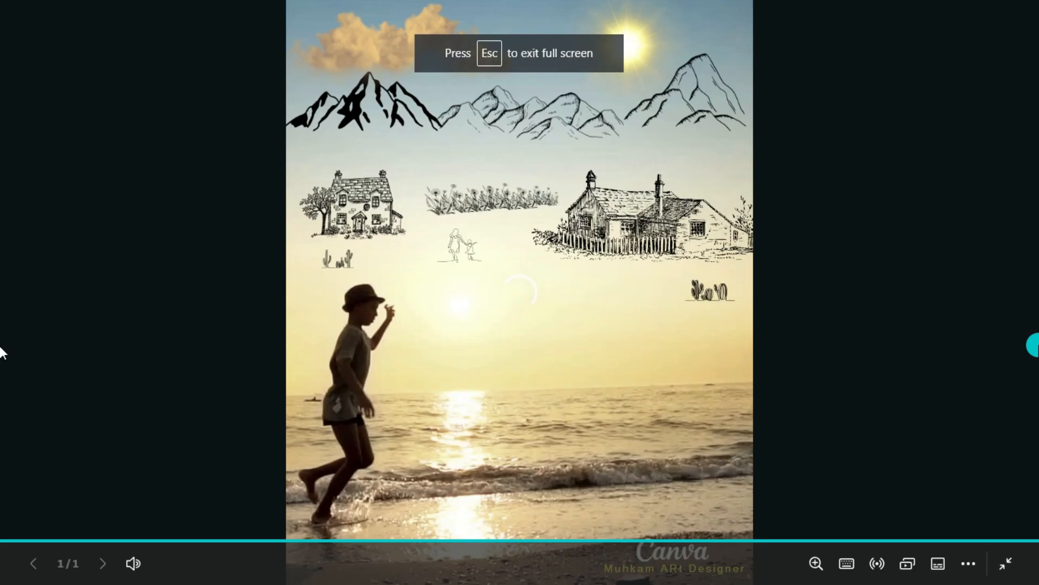